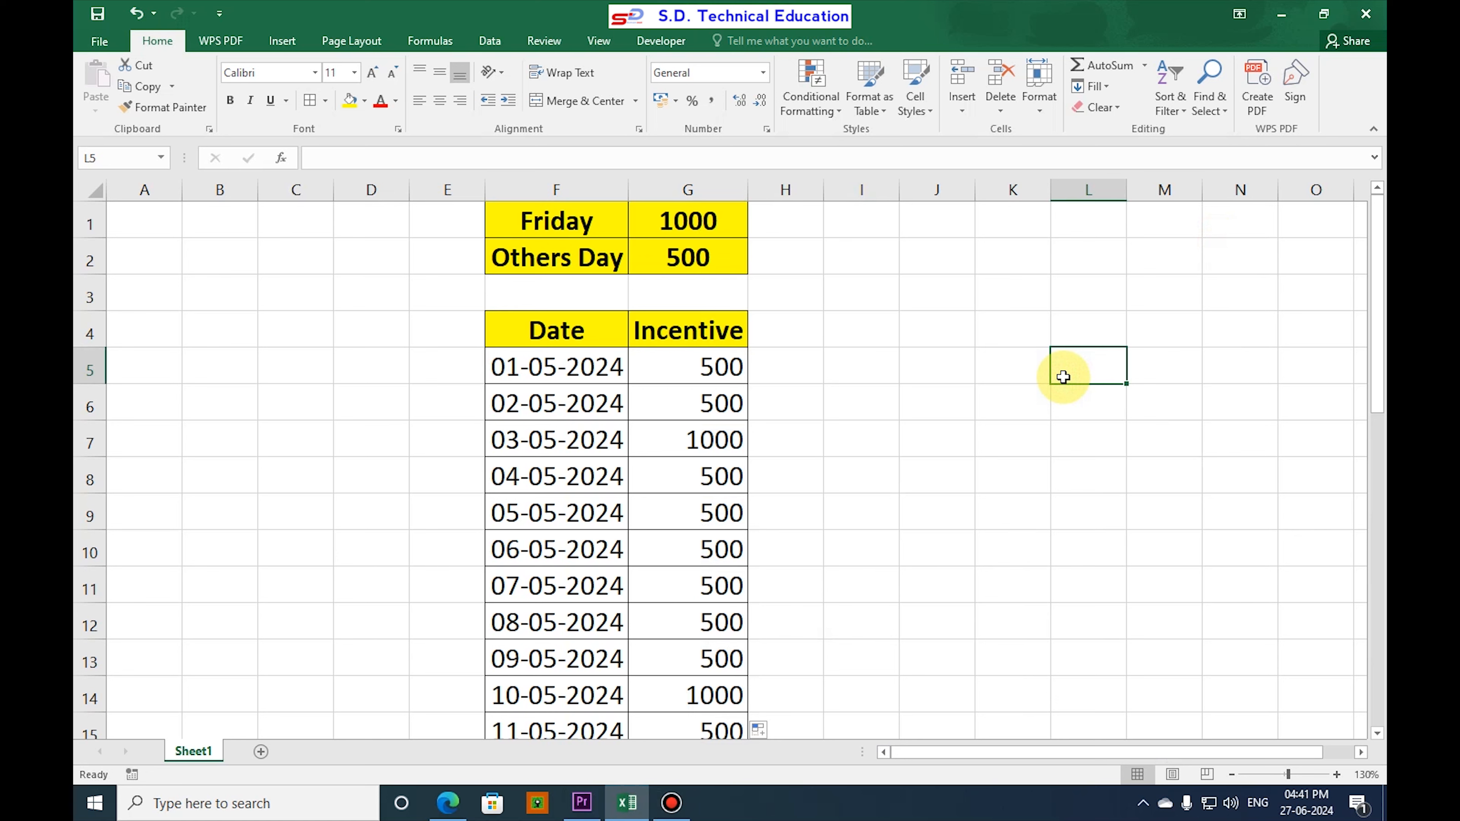
Examine the Friday and Others Day incentive rates, the first dates in column F and the incentive formula for 03-05-2024.
left_click(550, 221)
left_click(682, 221)
left_click(569, 260)
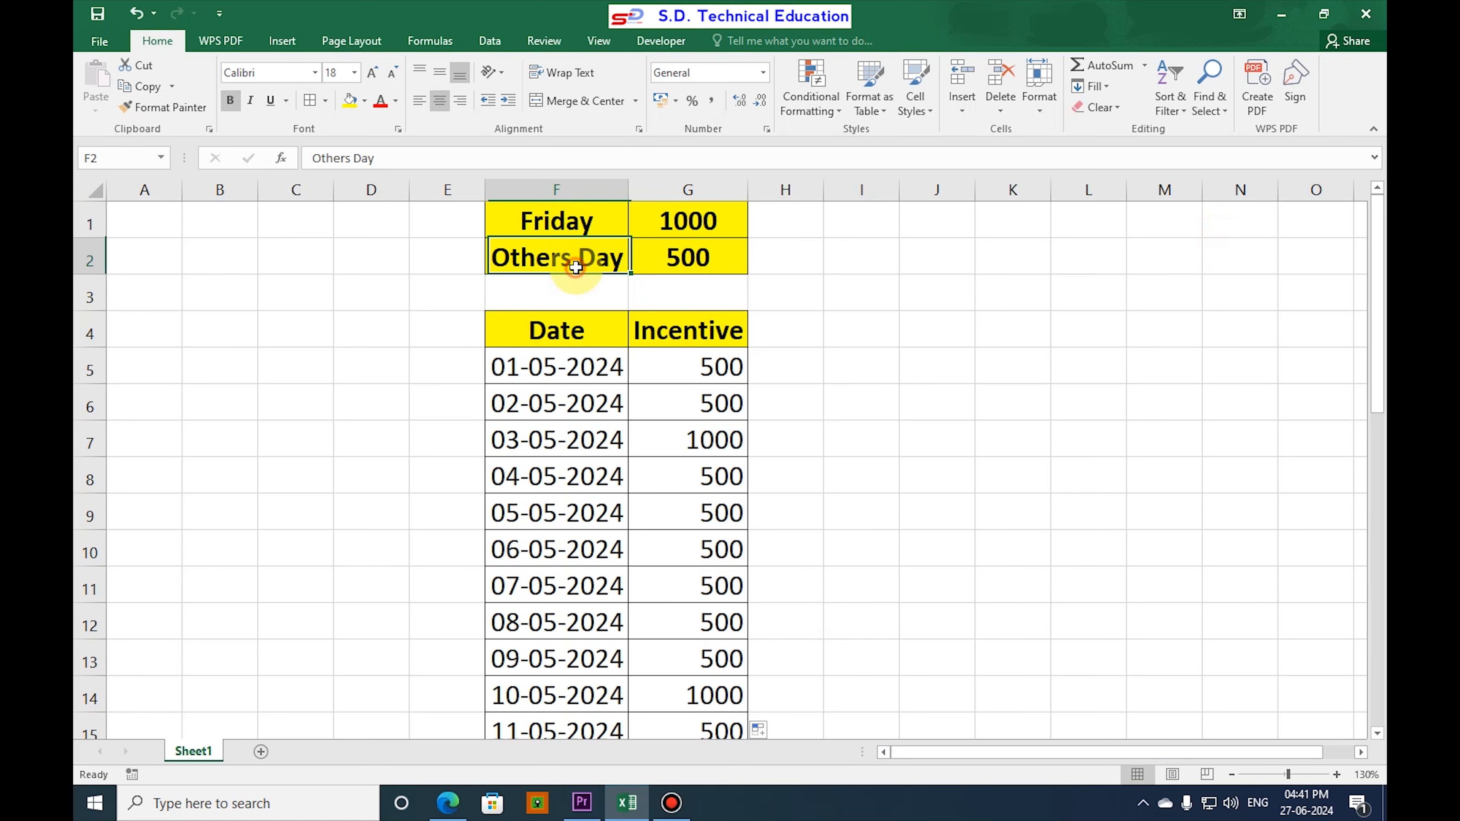
left_click(701, 259)
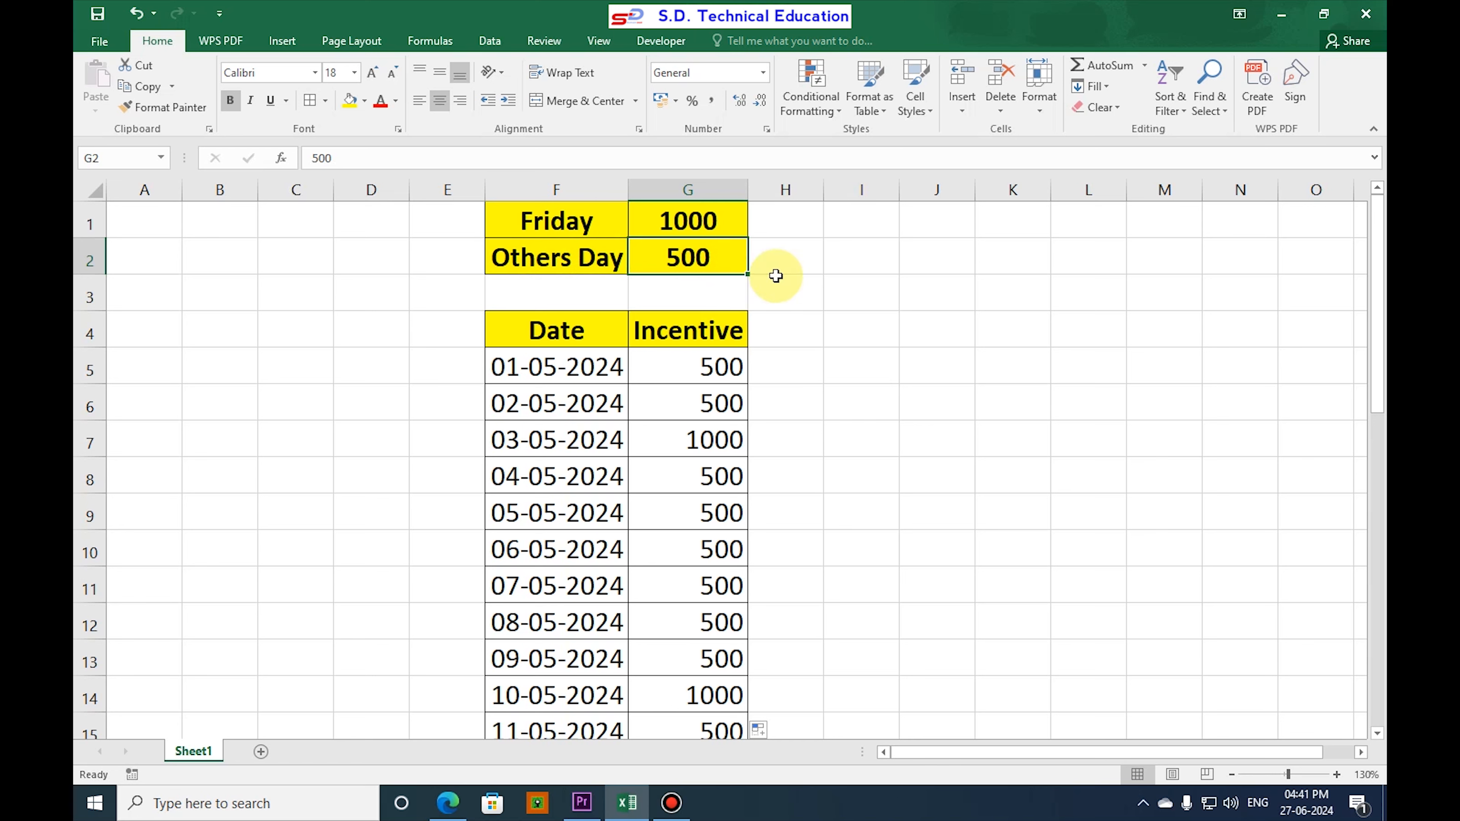
left_click(549, 373)
left_click(558, 413)
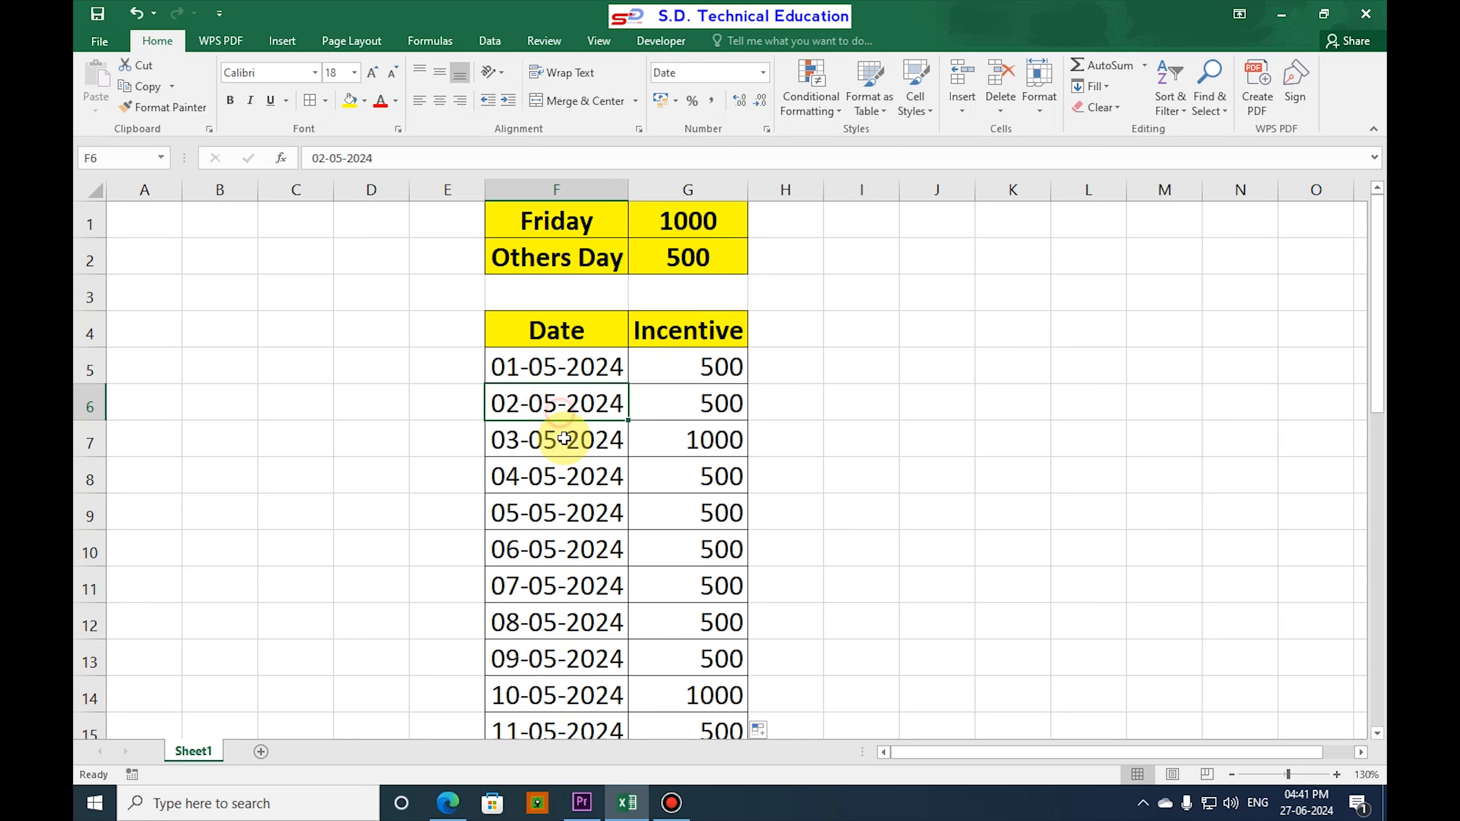
left_click(564, 439)
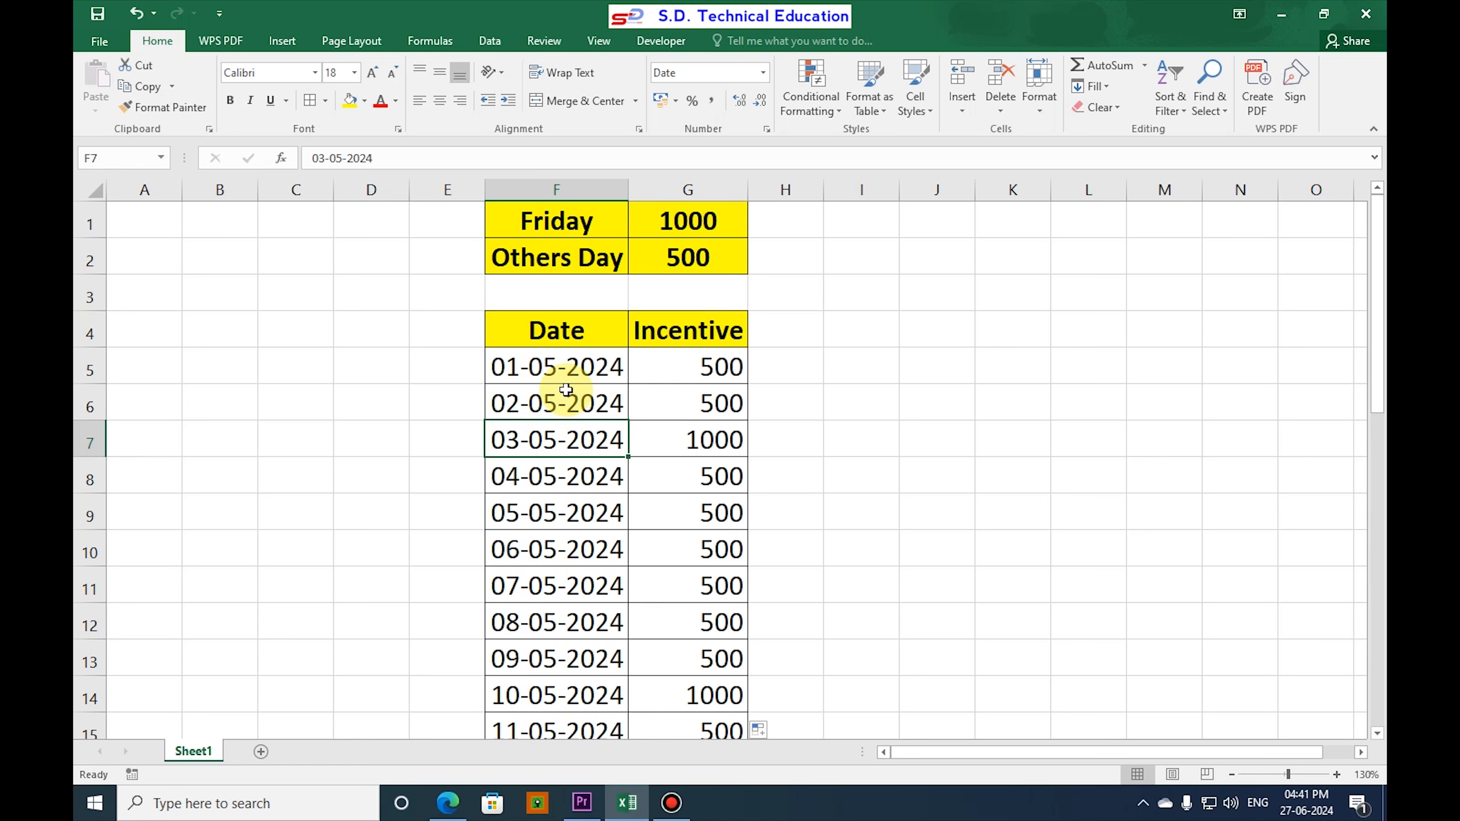
left_click(550, 374)
left_click(548, 401)
left_click(559, 441)
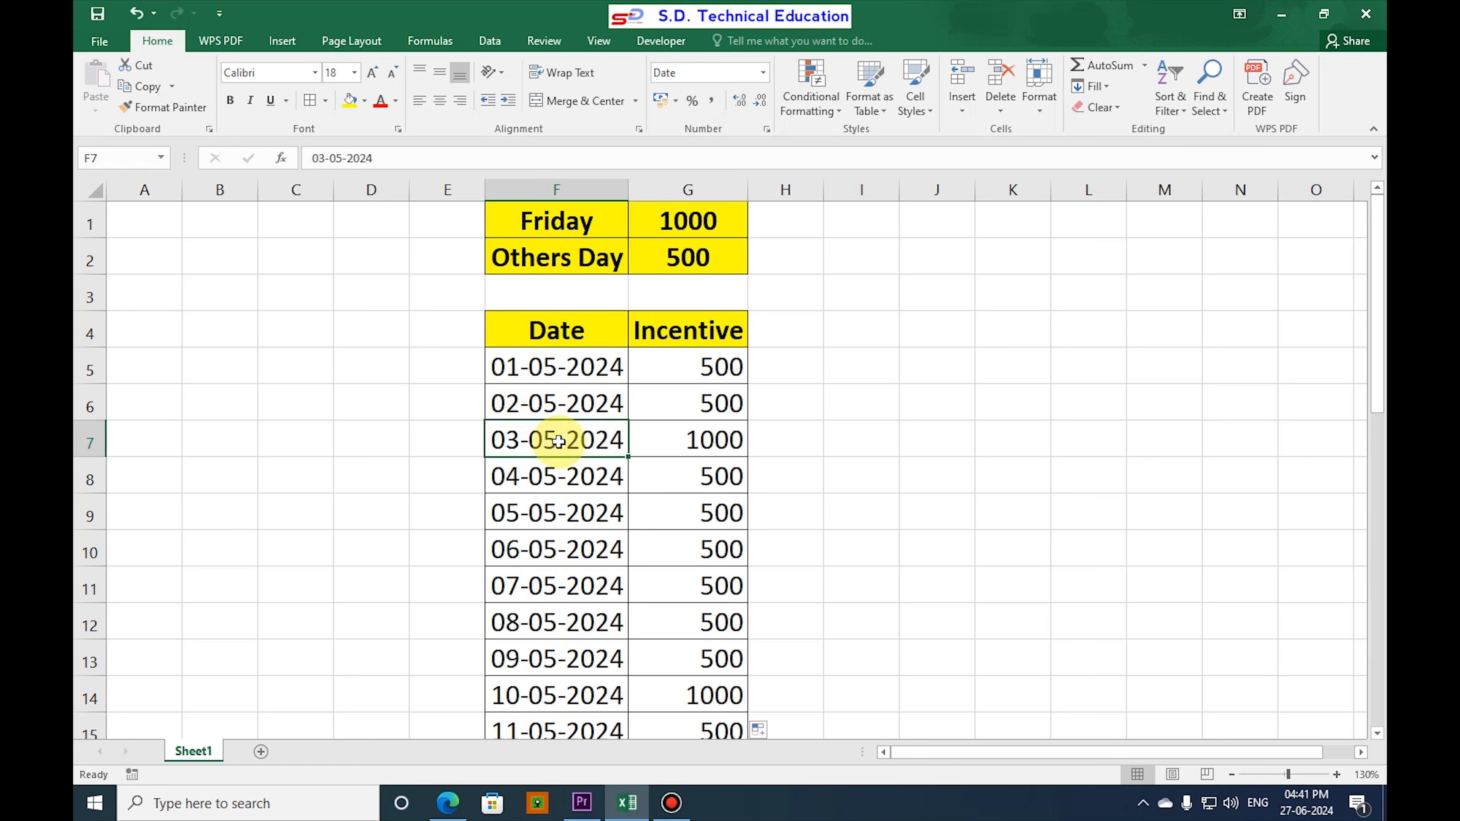
left_click(693, 439)
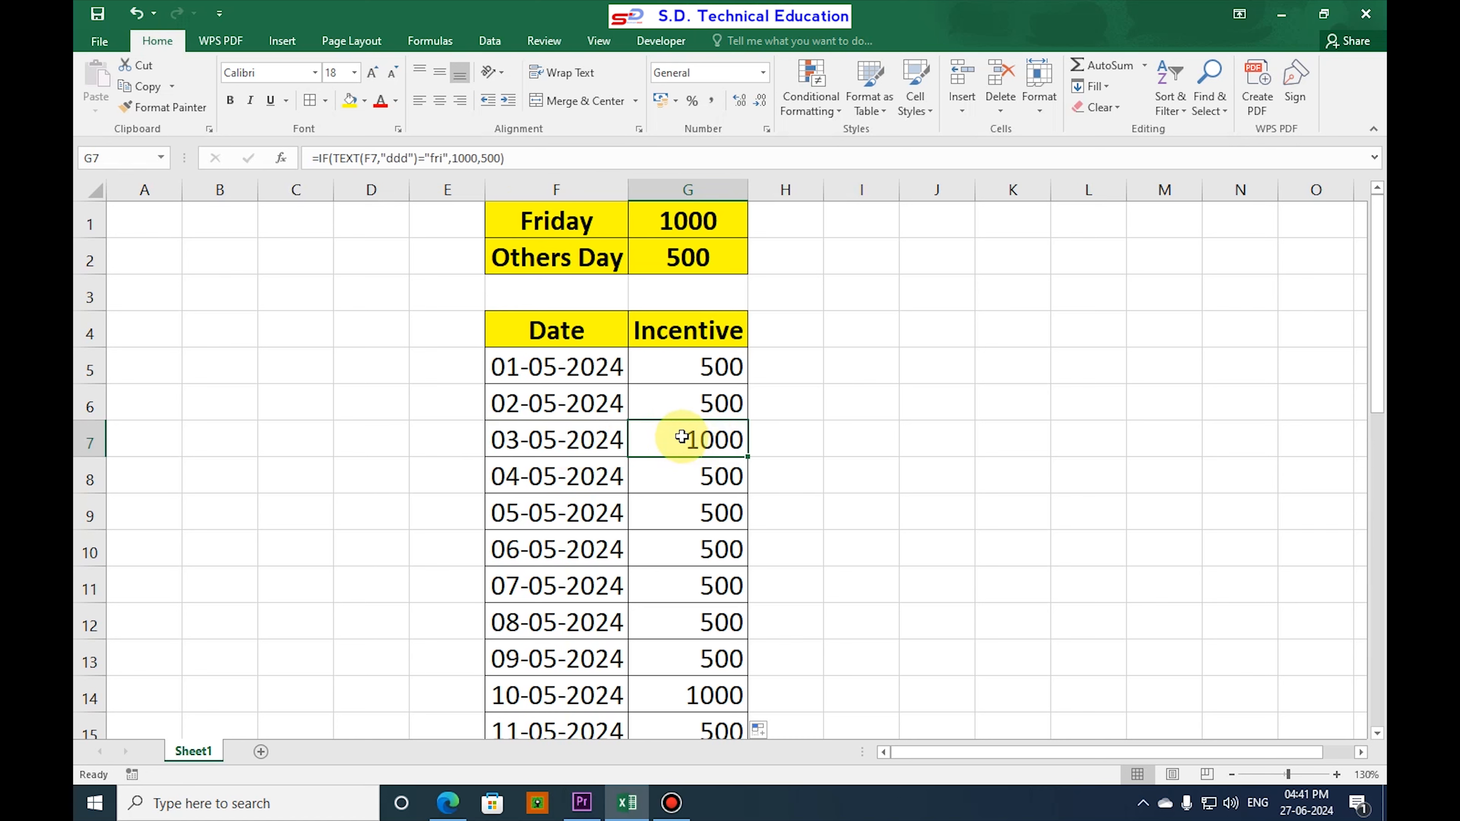
left_click(578, 446)
left_click(695, 439)
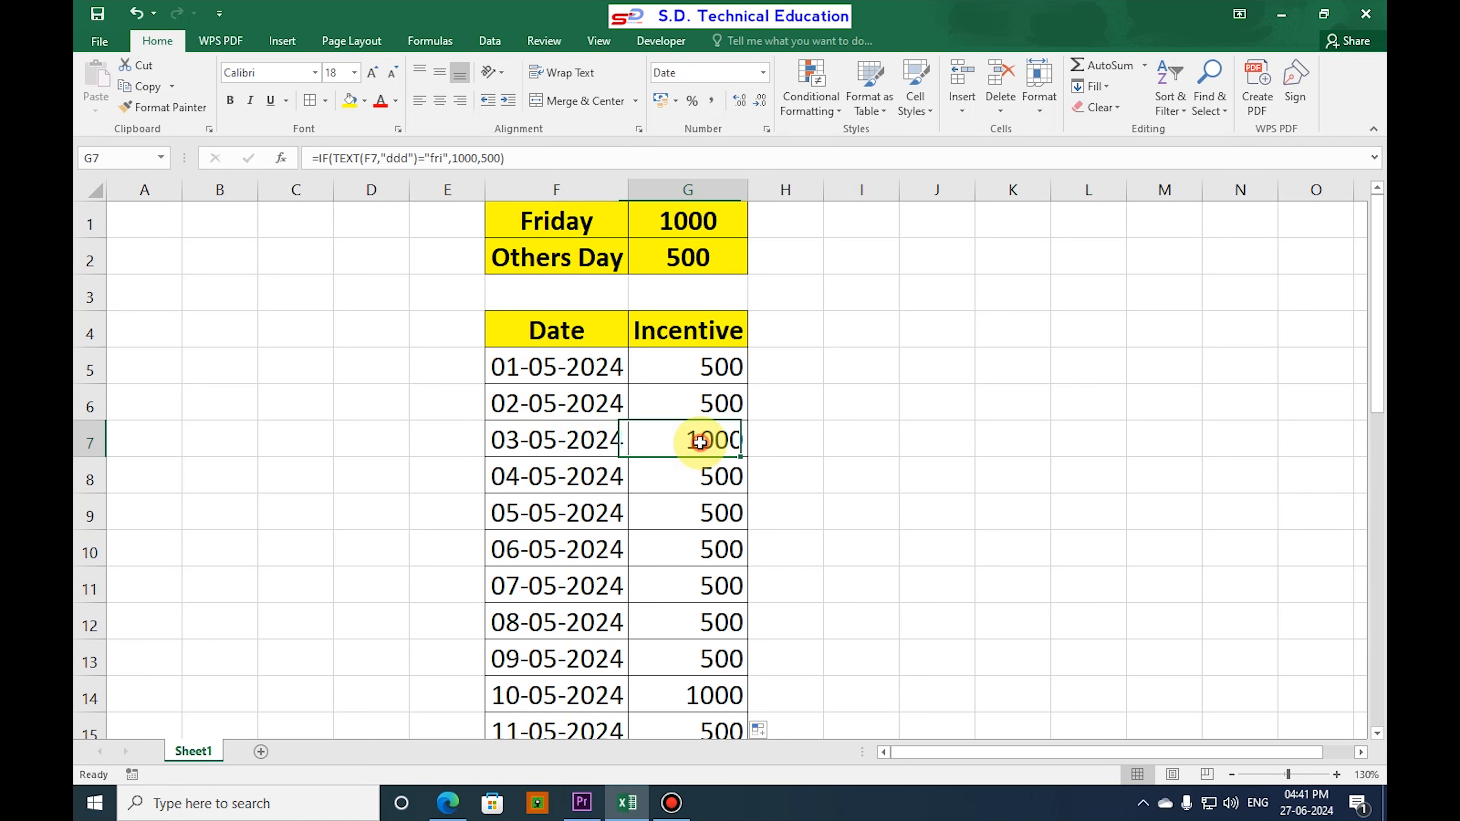
Compare the incentive formulas in column G for Friday dates and other dates, including rows 5 to 8 and 14.
left_click(602, 408)
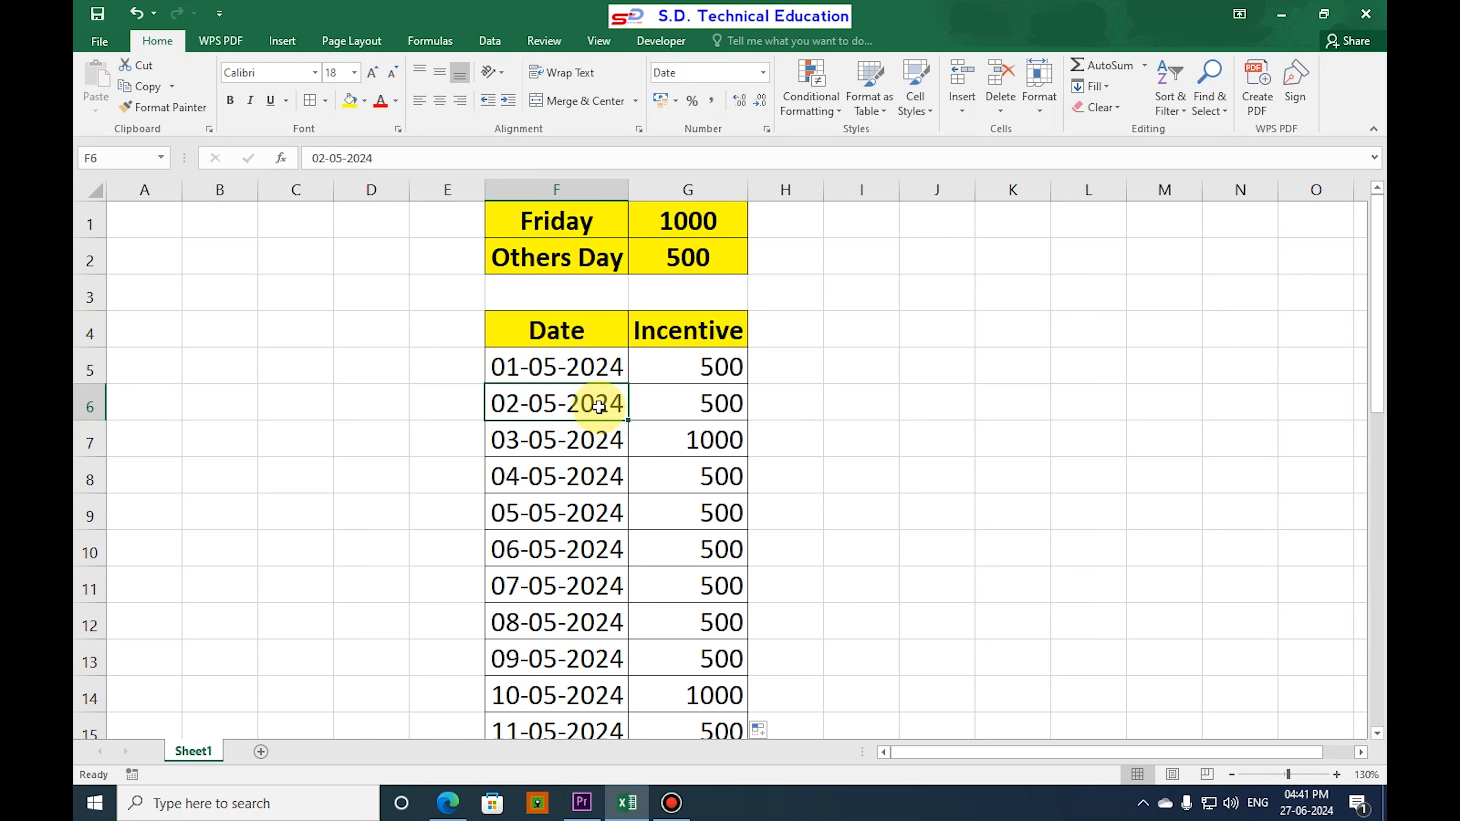
left_click(708, 374)
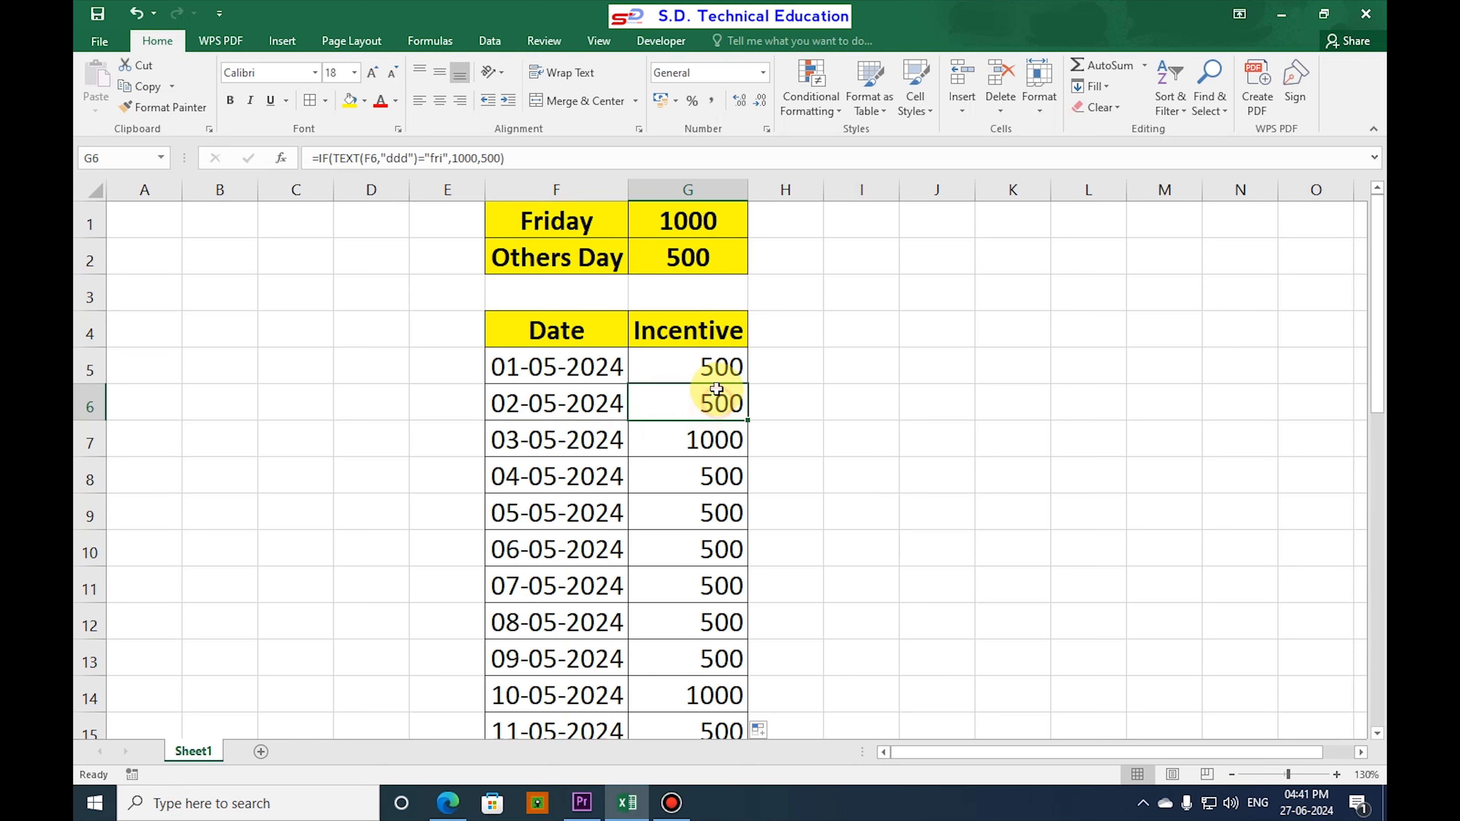
left_click(713, 477)
scroll(711, 517, "down", 2)
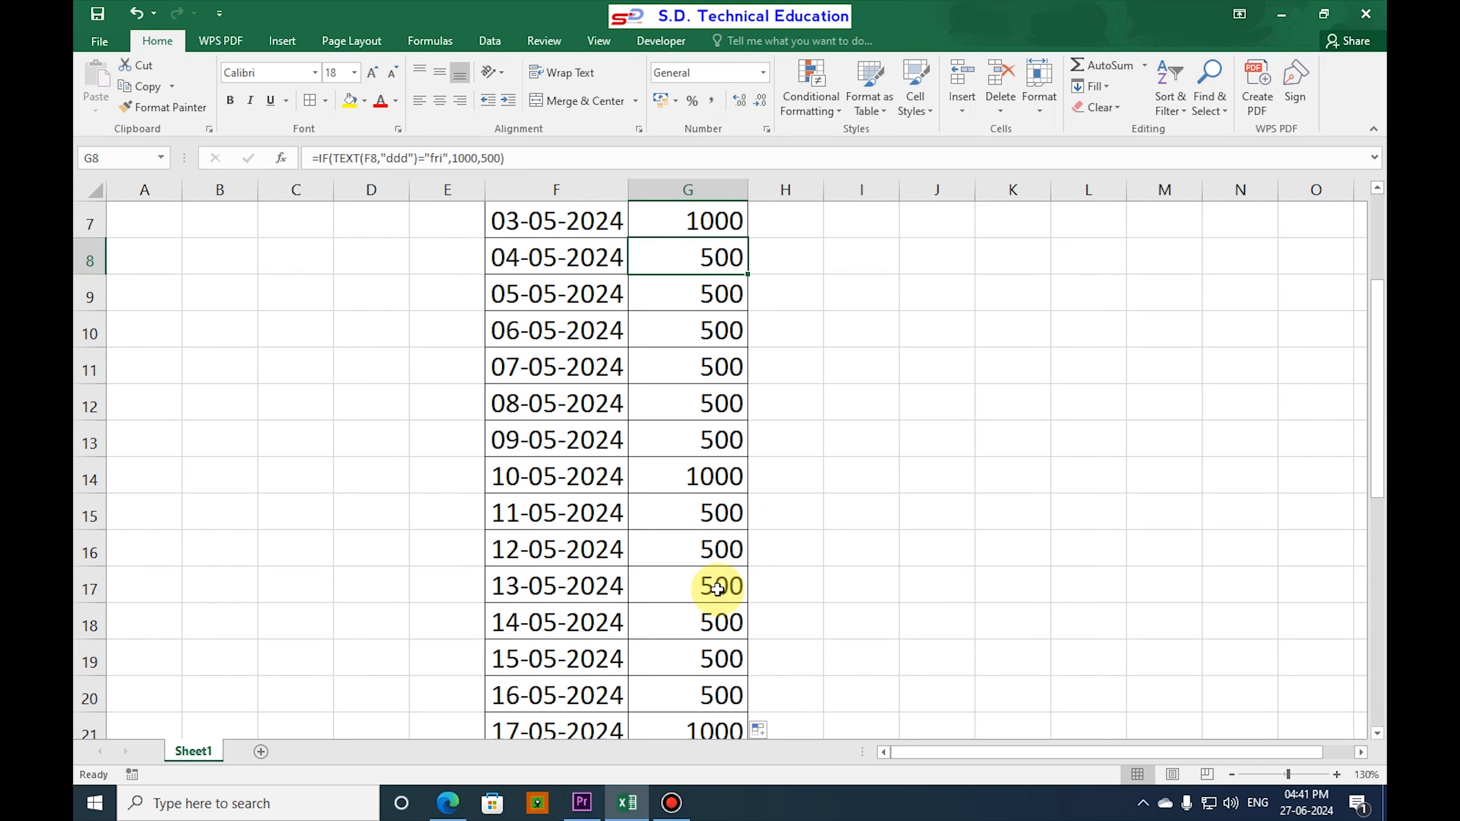
left_click(711, 482)
scroll(714, 613, "up", 2)
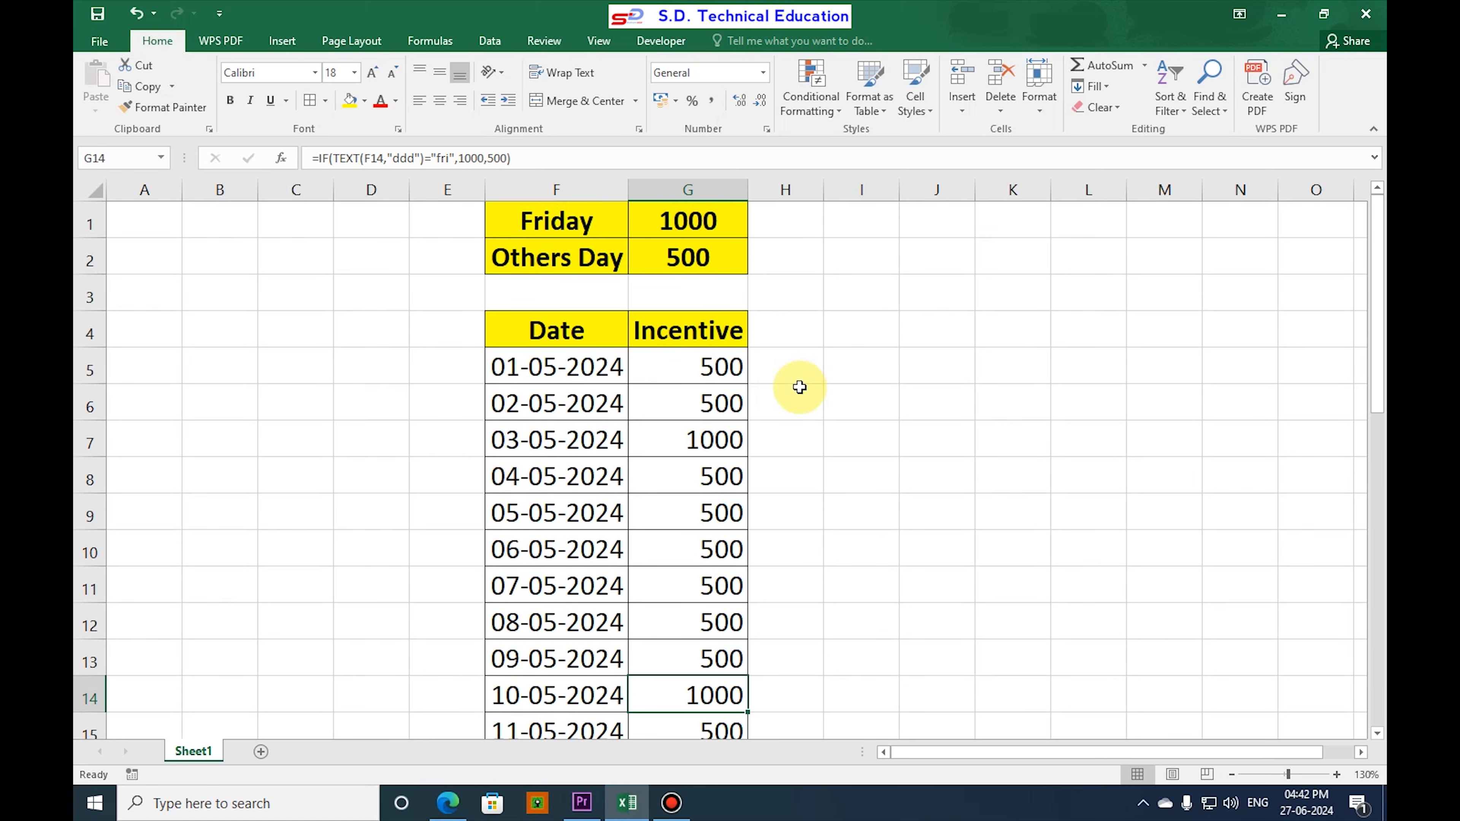
left_click(594, 368)
left_click(711, 368)
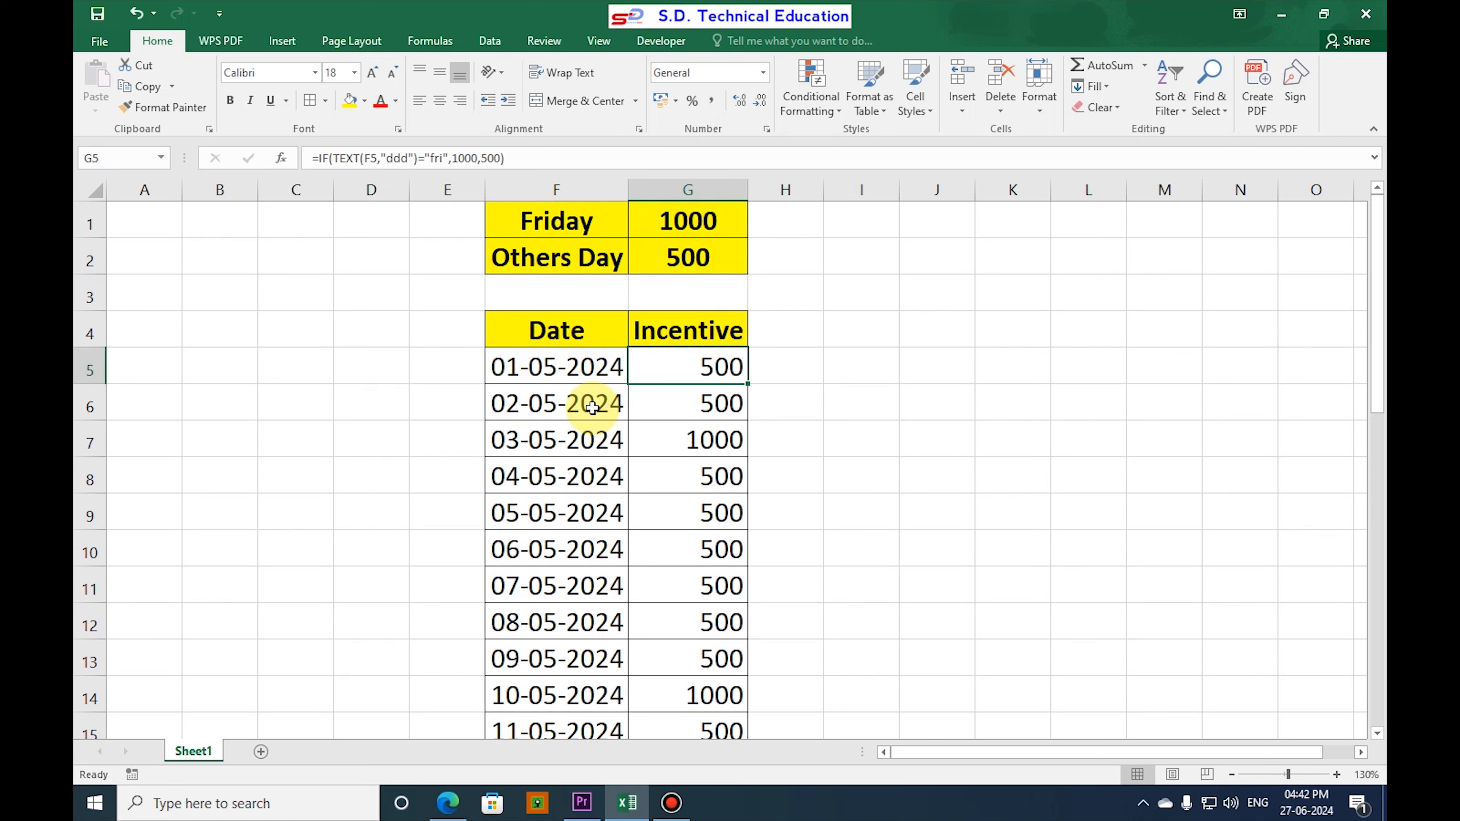
left_click(559, 442)
left_click(707, 440)
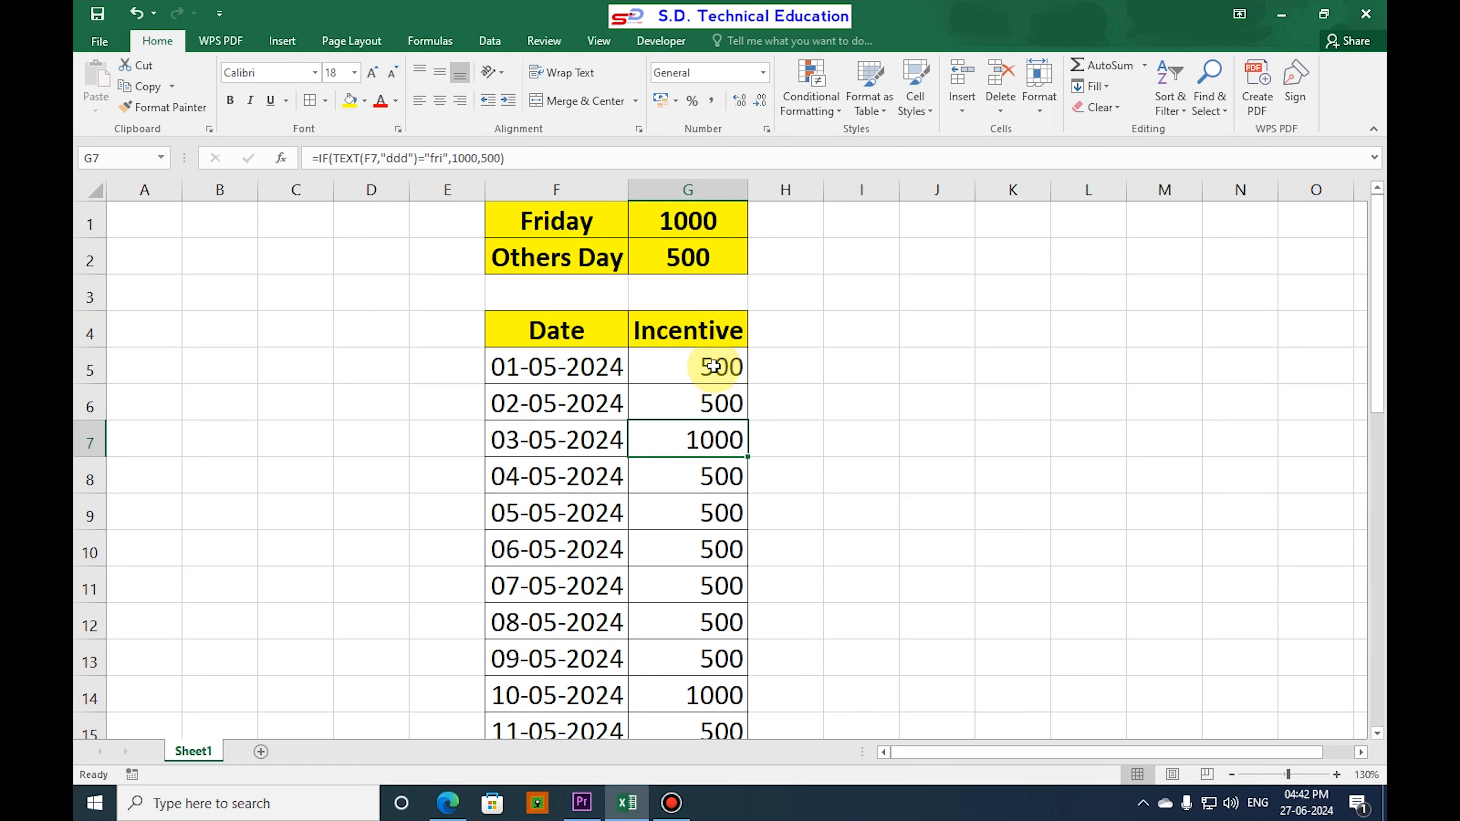
Clear the existing formulas from the Incentive column, from G5 downward.
left_click_drag(711, 366, 702, 698)
key("ctrl+z")
Enter the formula =TEXT(F5,"ddd") in G5 to get the short day name of the first date.
left_click(672, 368)
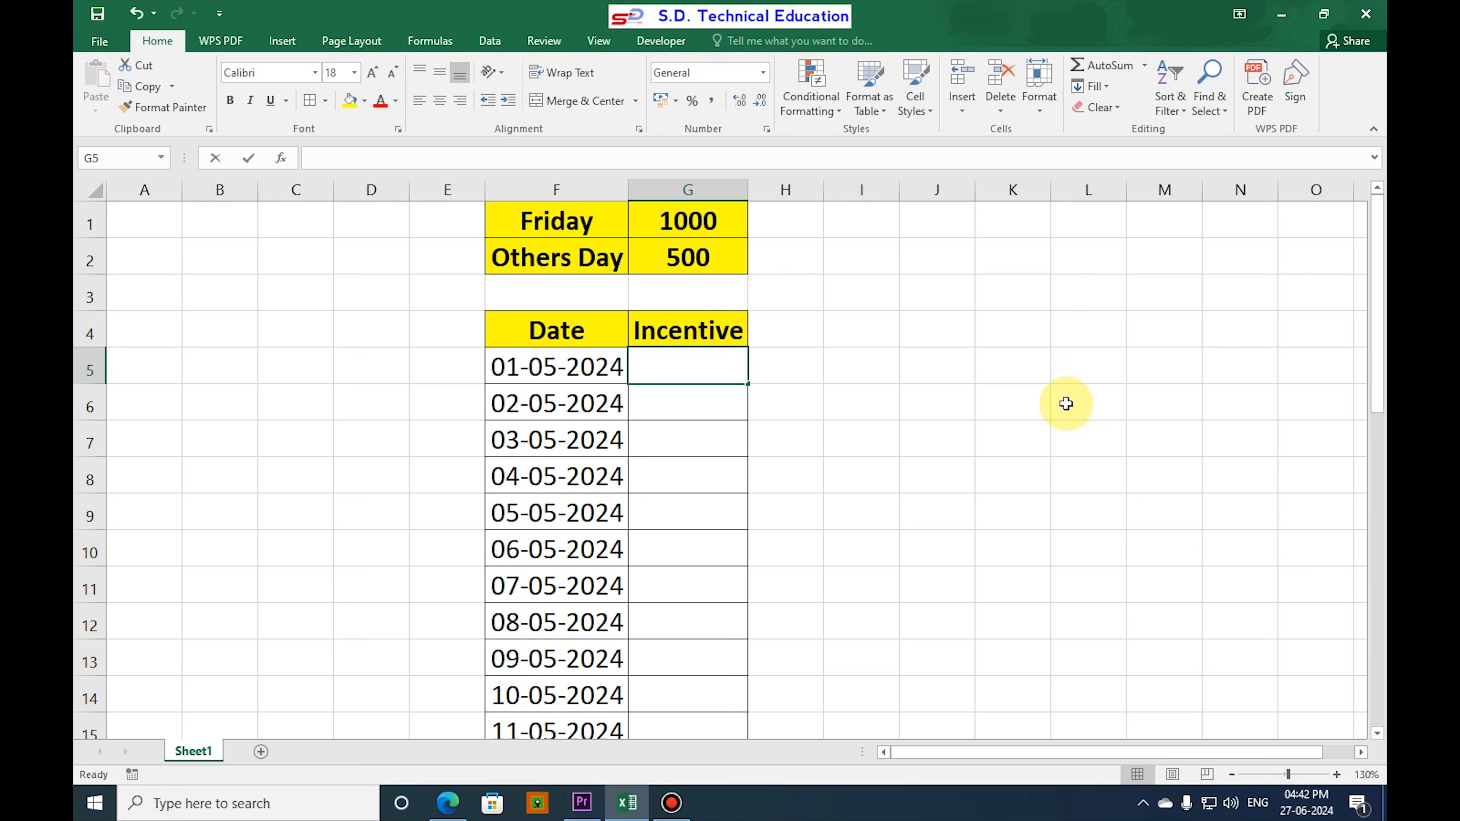
type("=")
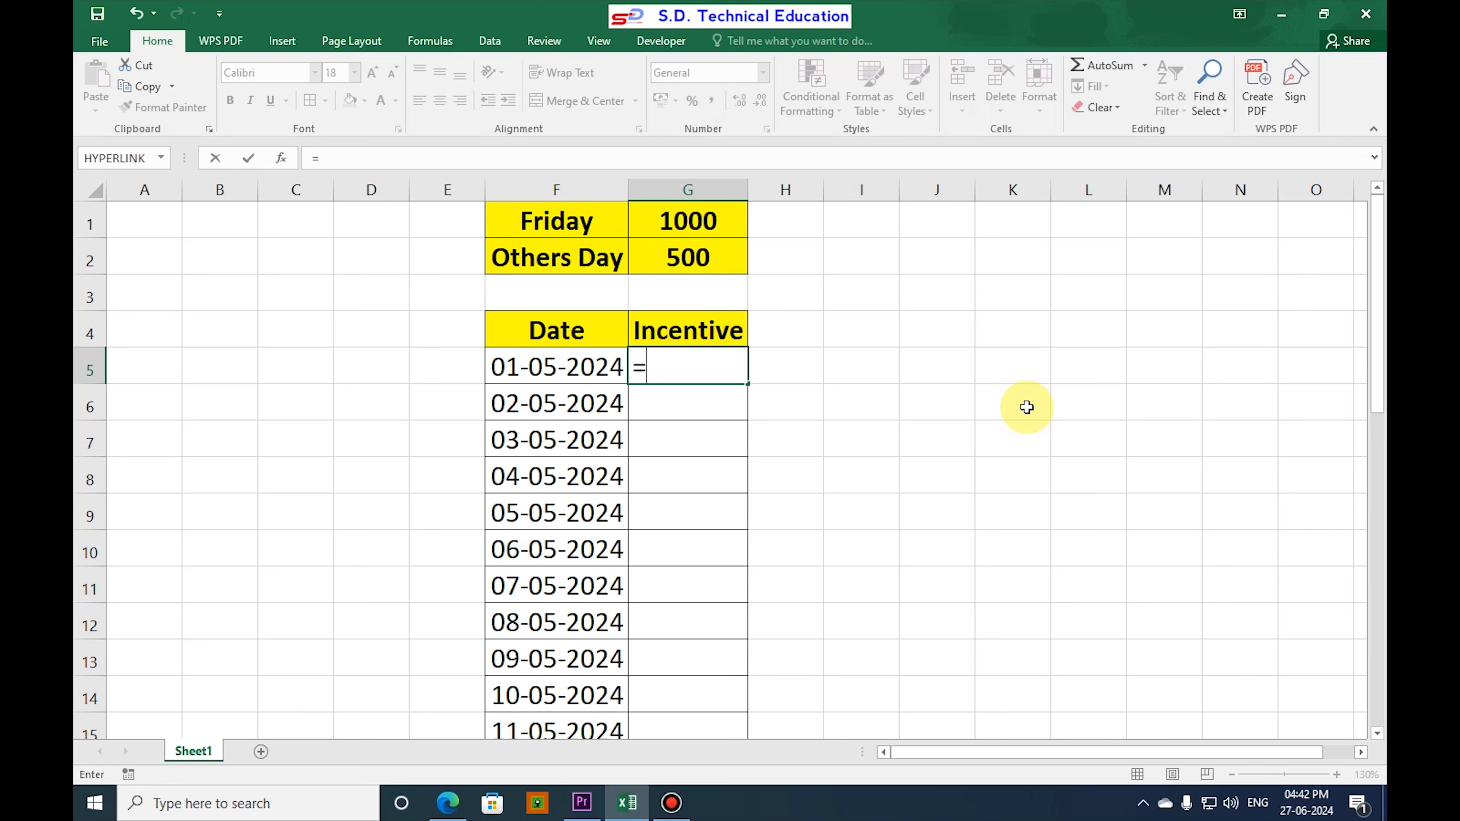
type("te")
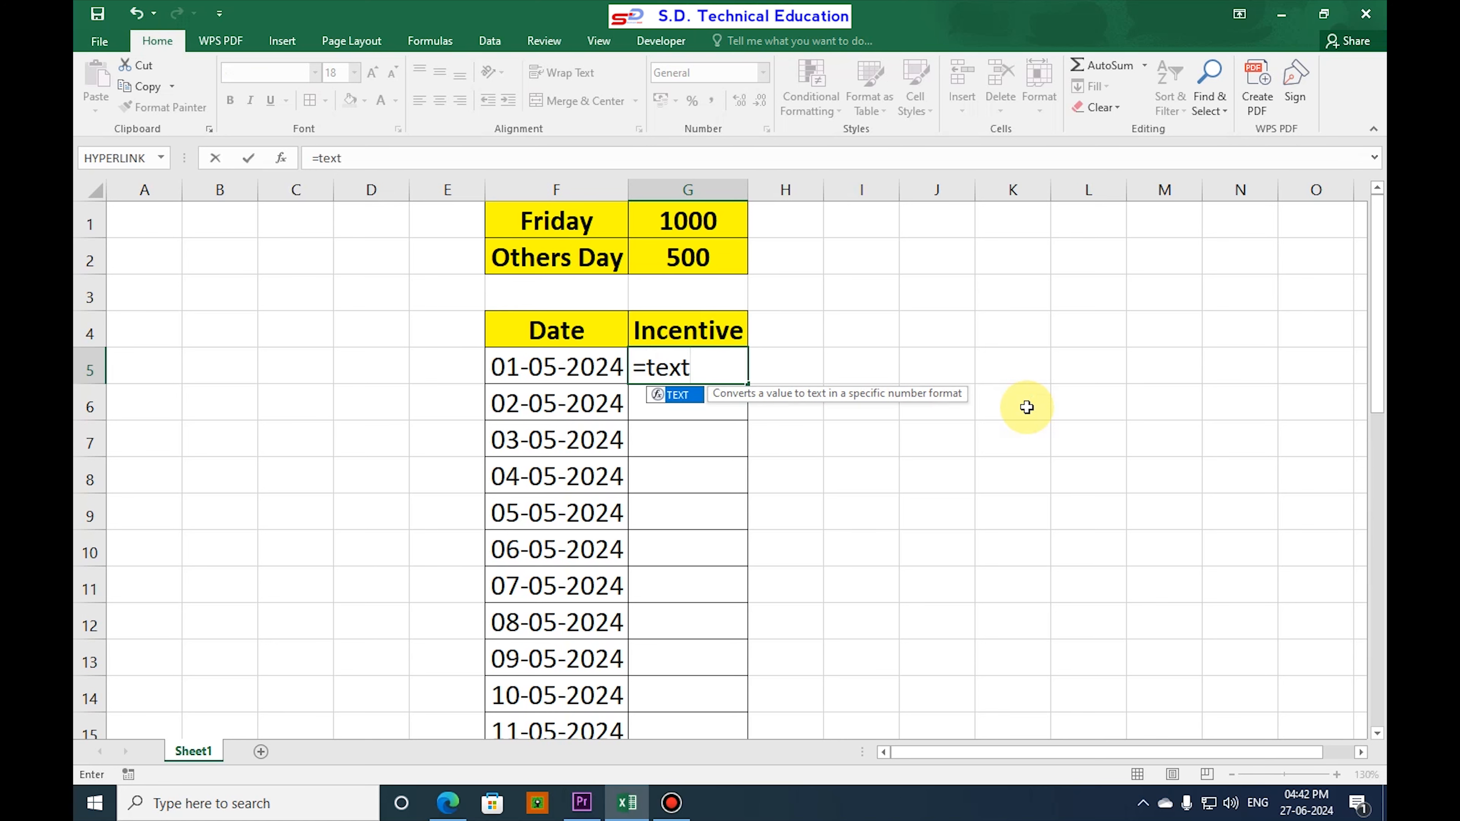
type("xt(")
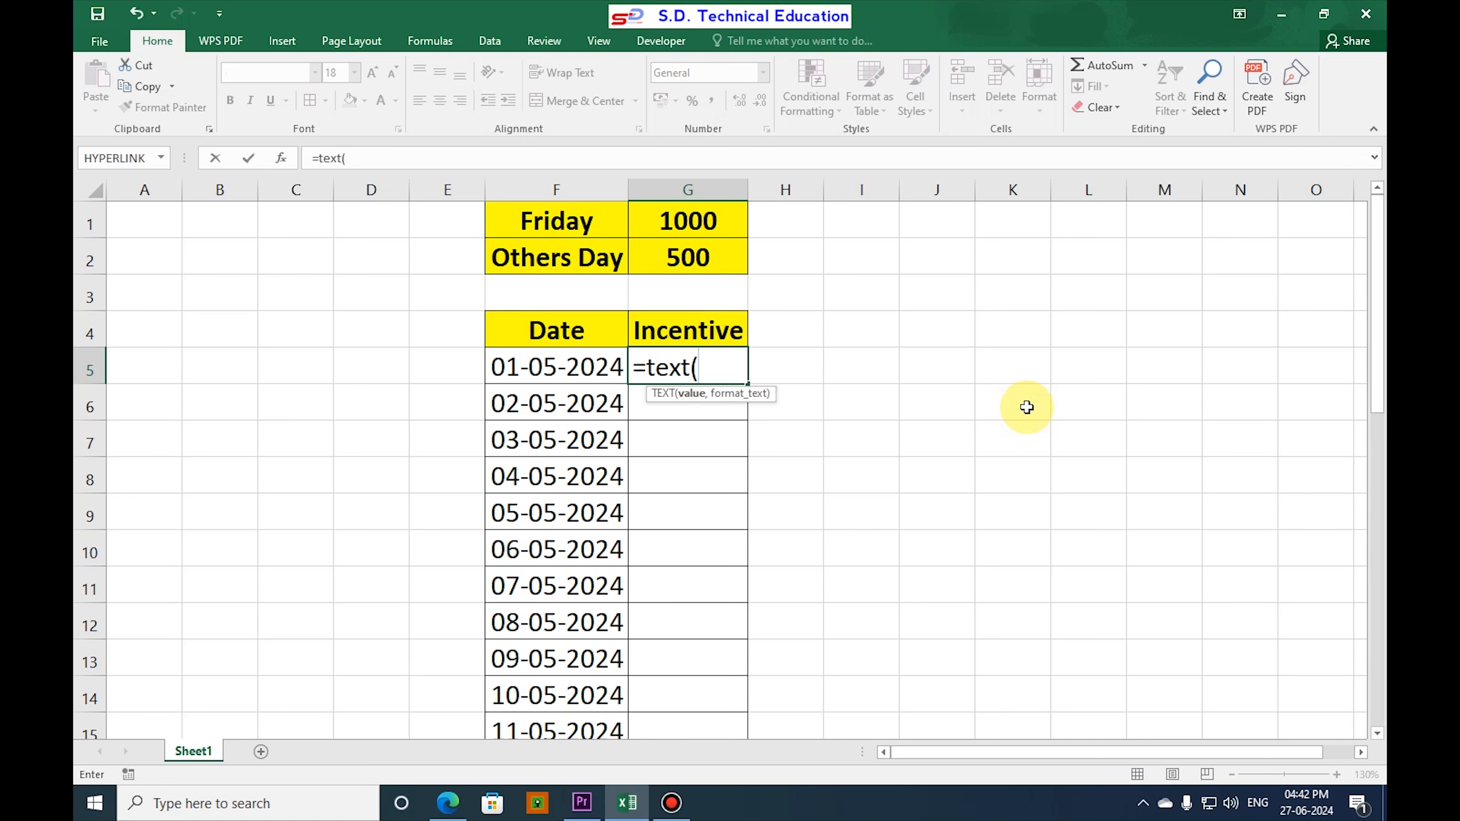
left_click(558, 364)
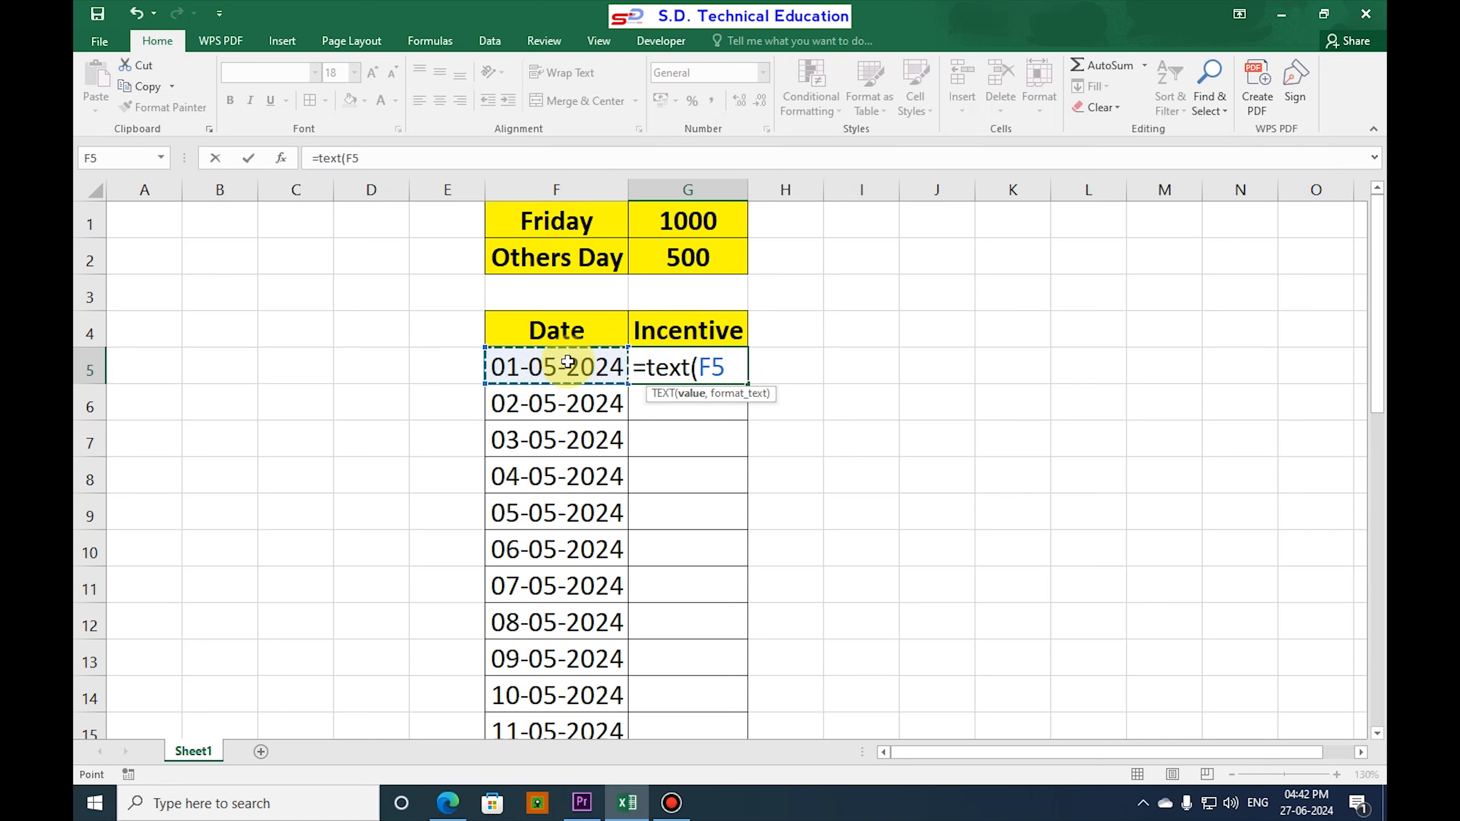
type(",\"")
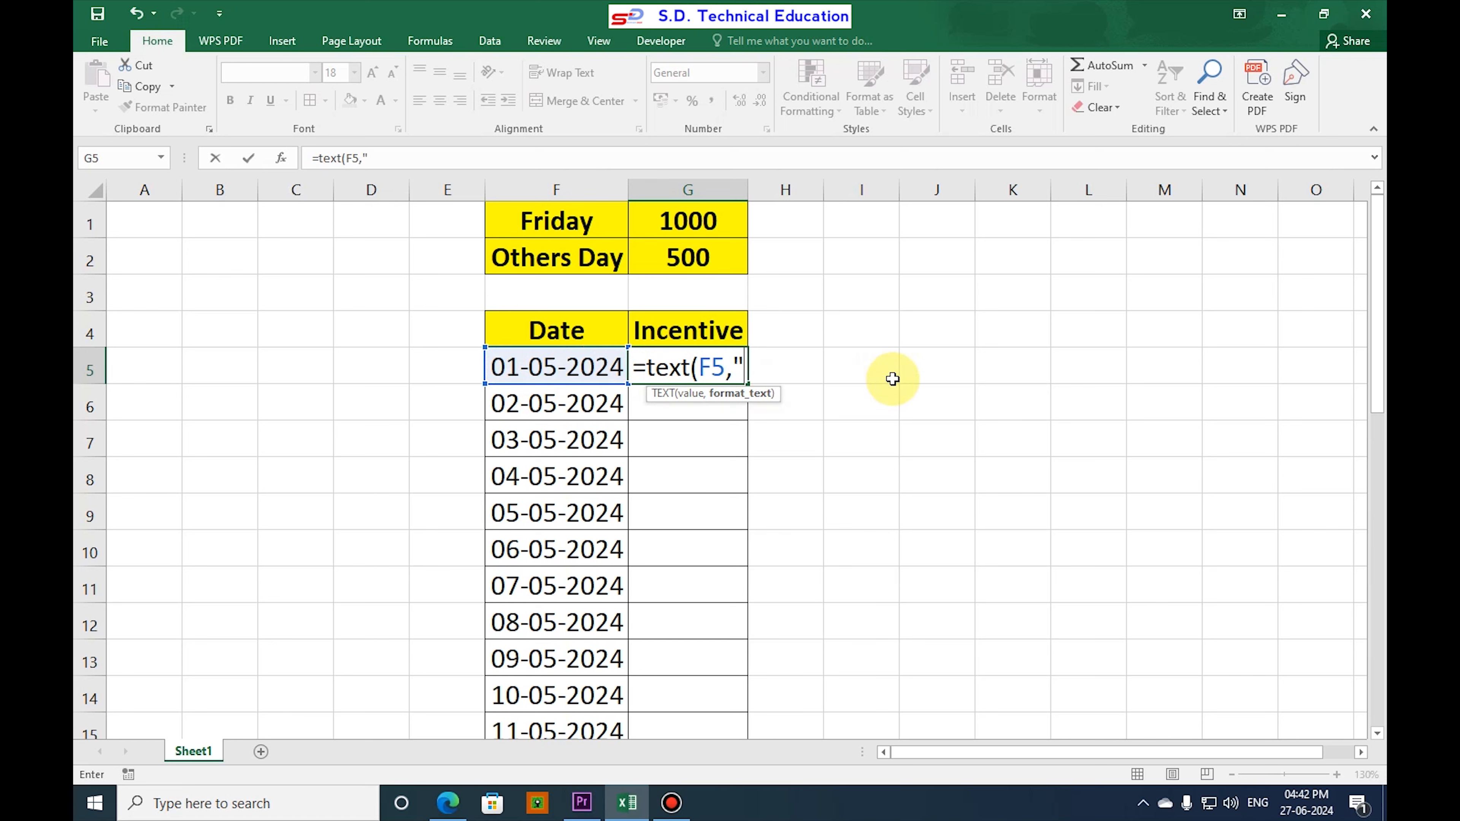
type("ddd\"")
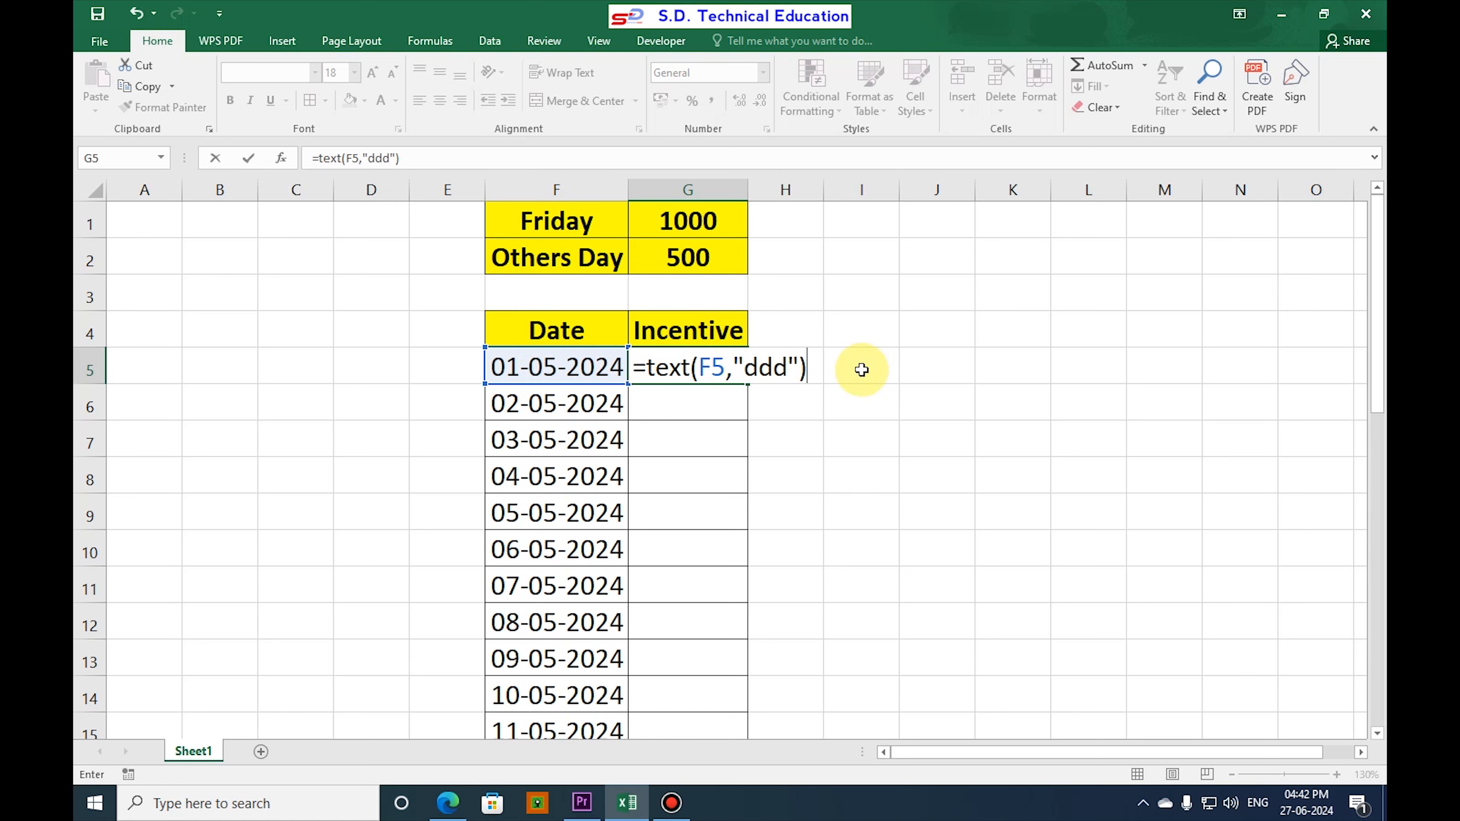
key("Return")
Fill the day-name formula from G5 down the Incentive column to the last date row.
left_click(692, 368)
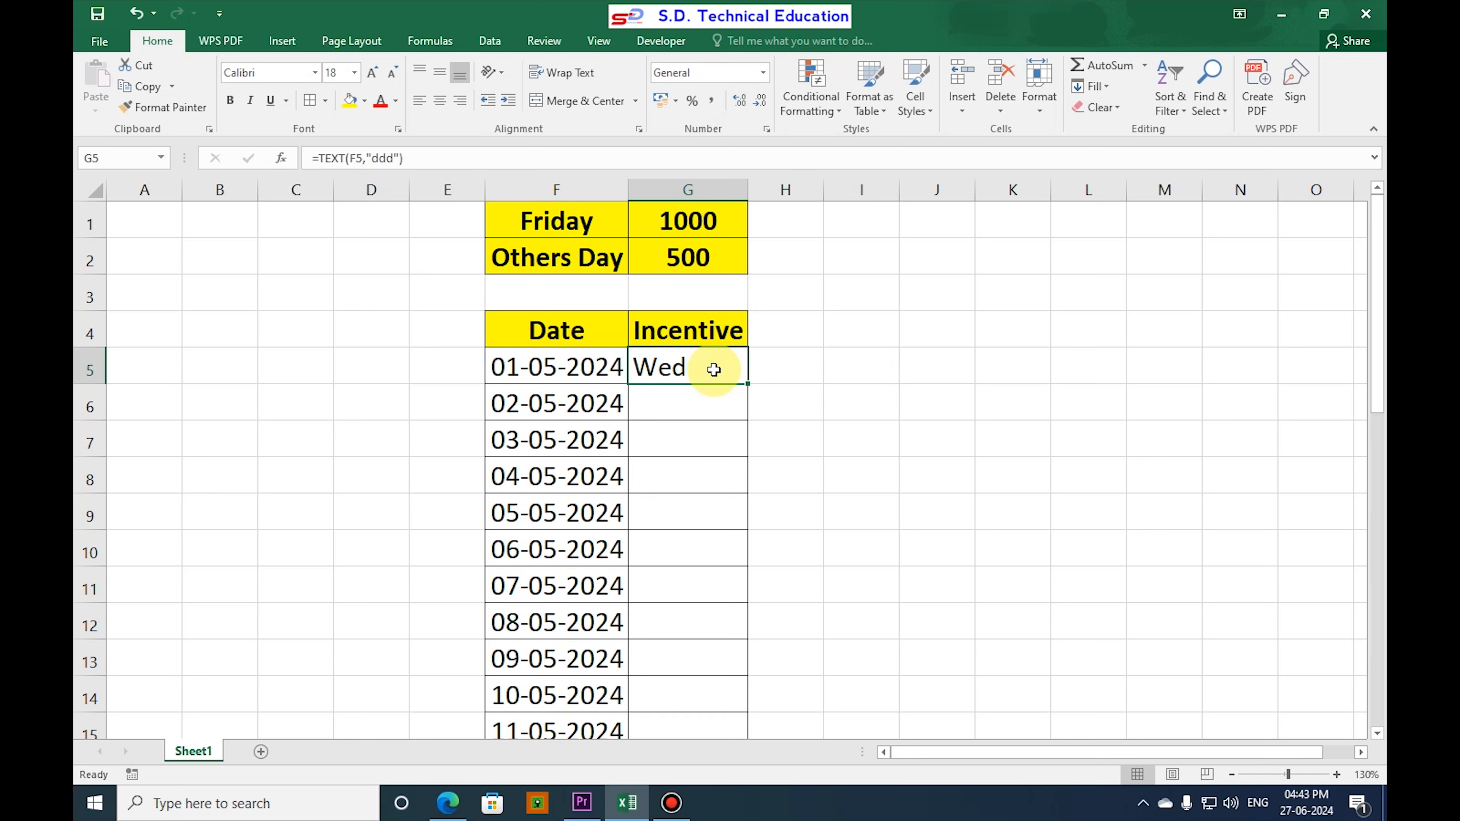
left_click_drag(751, 385, 740, 706)
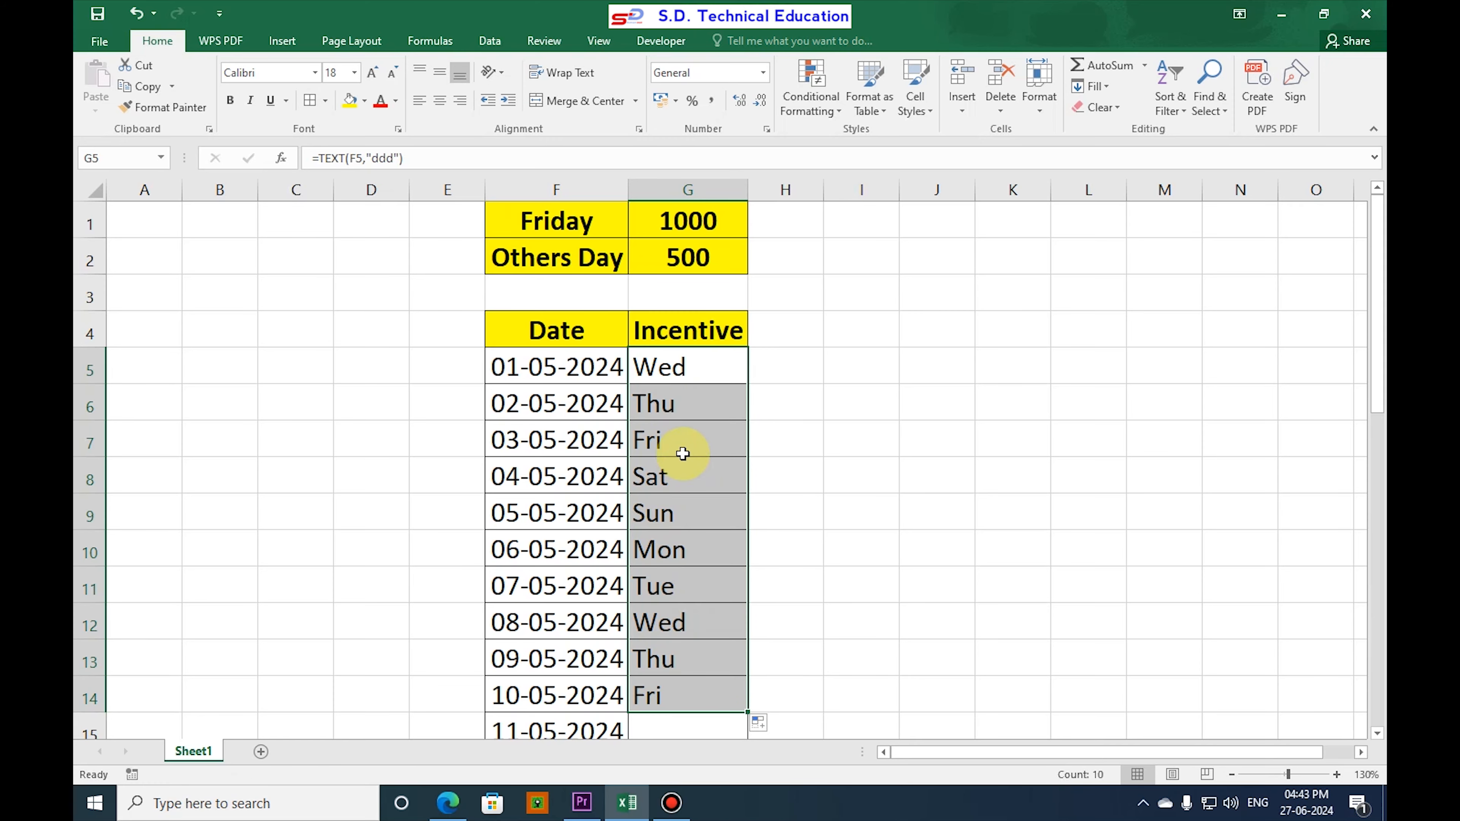
scroll(689, 472, "down", 2)
double_click(747, 492)
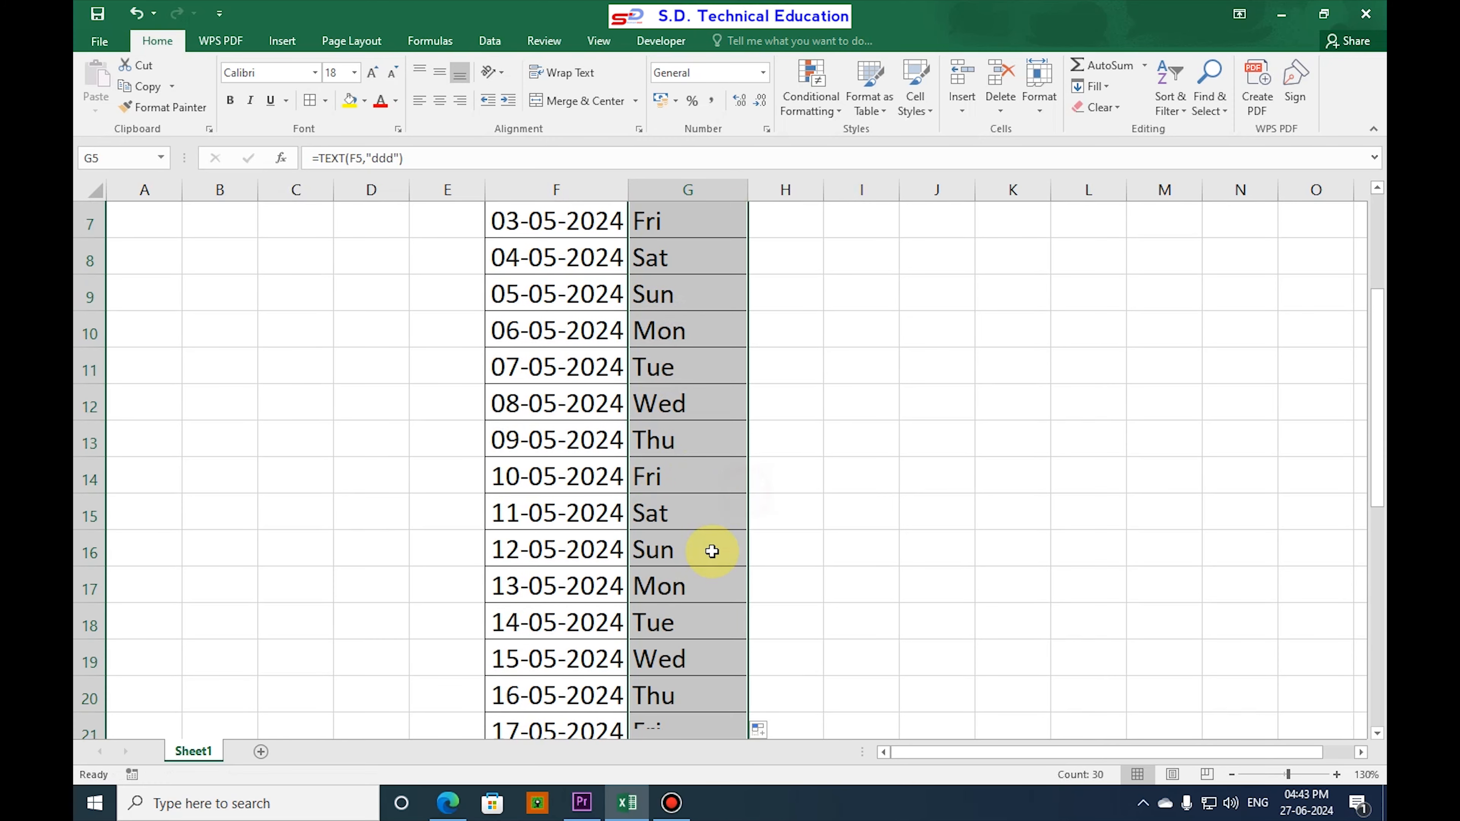
Review the filled day names in column G, checking the Friday rows and the first two rows.
scroll(694, 629, "down", 3)
scroll(694, 630, "up", 5)
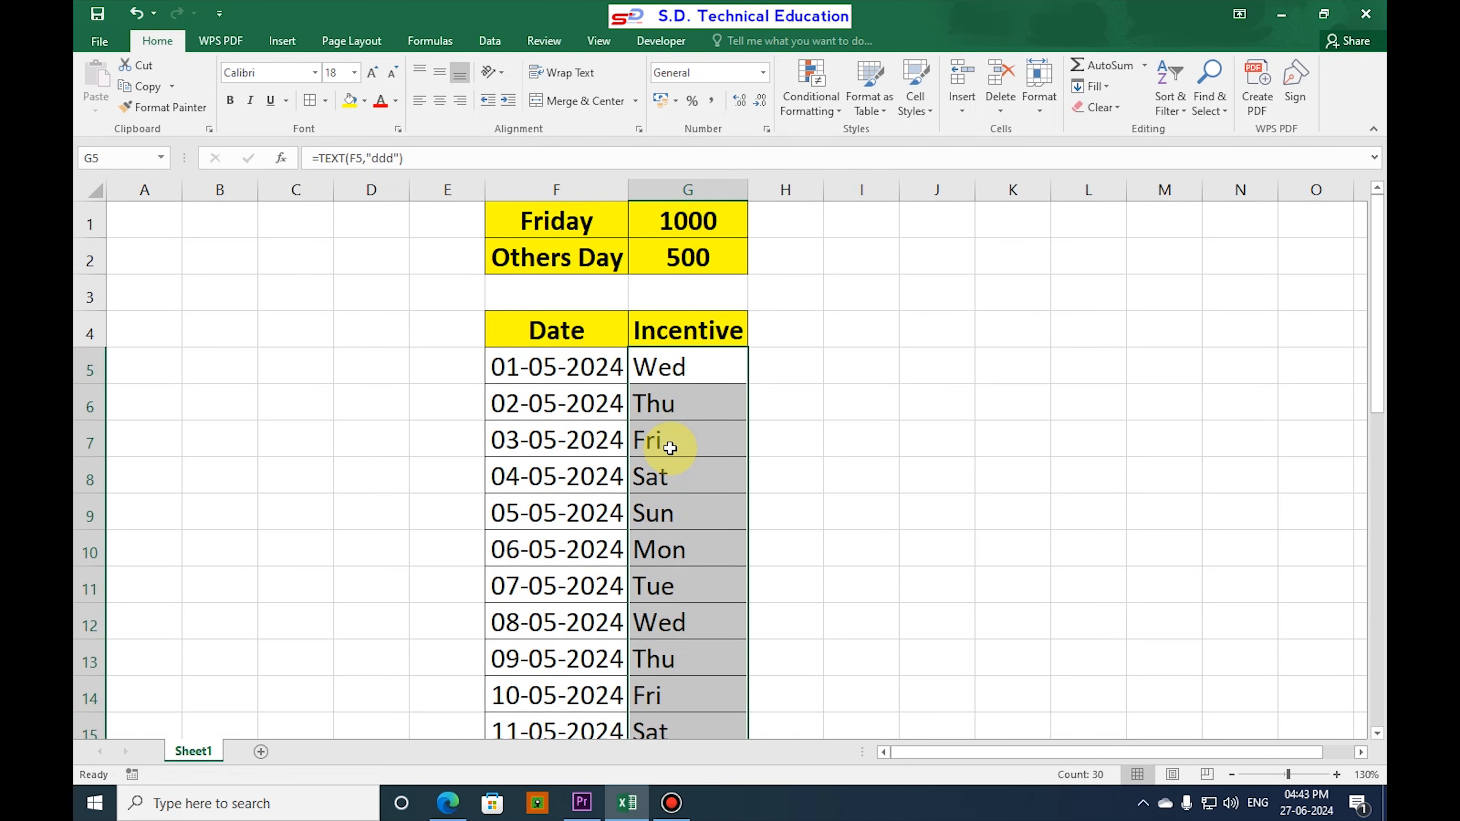
left_click(654, 447)
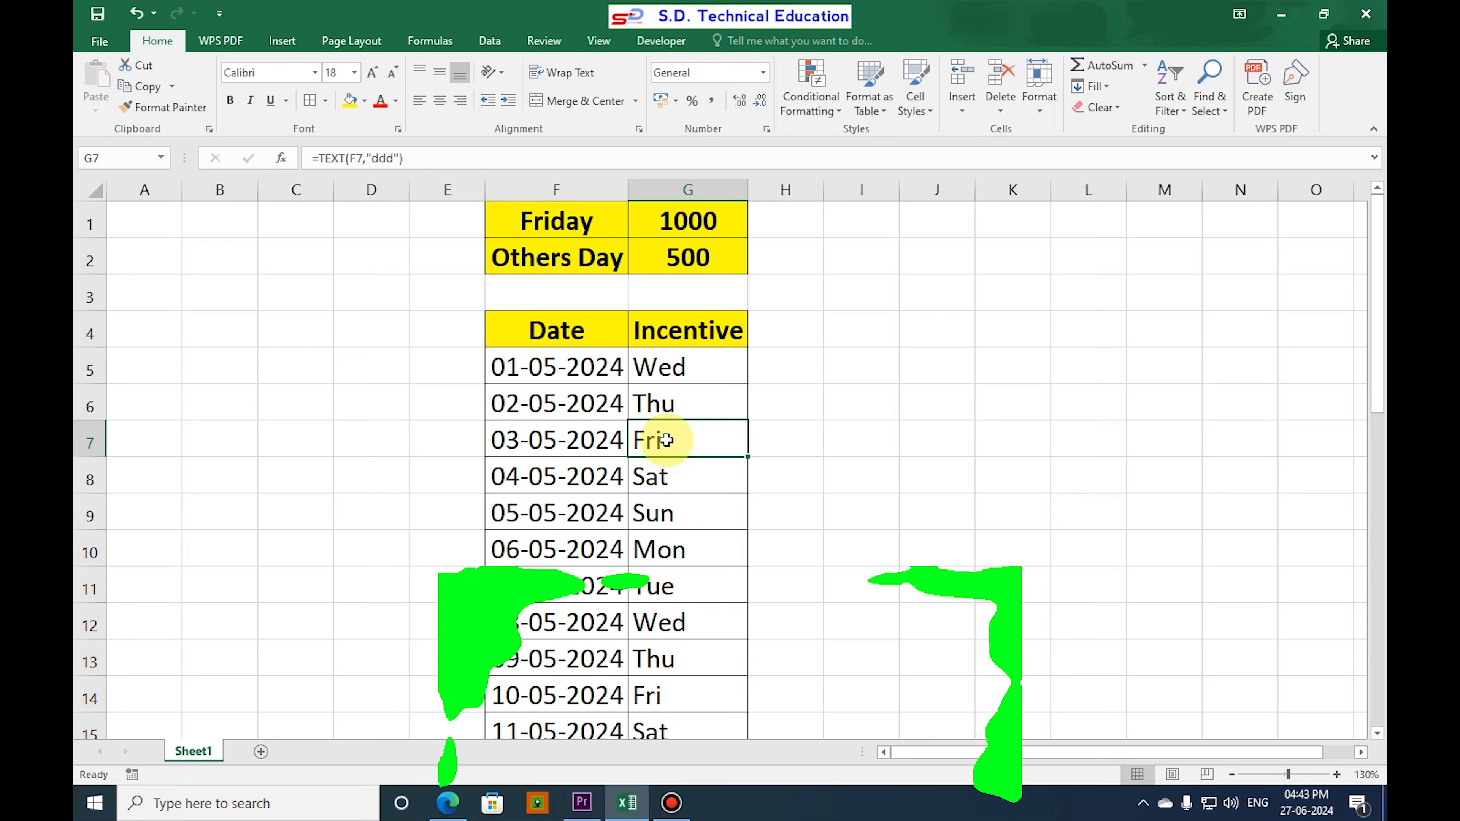
scroll(673, 467, "down", 1)
left_click(667, 583)
scroll(667, 584, "up", 1)
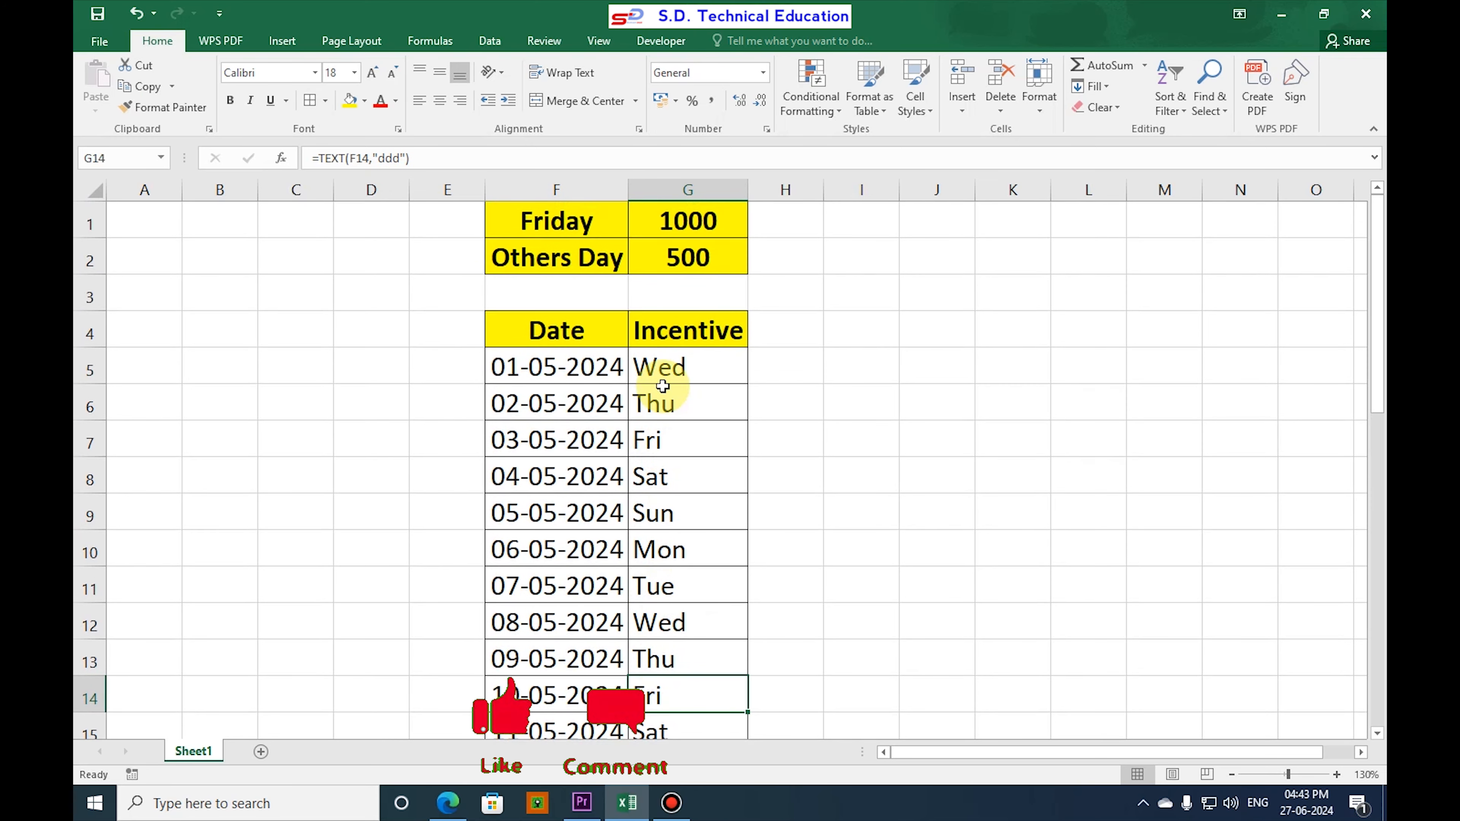
left_click(661, 368)
left_click(670, 403)
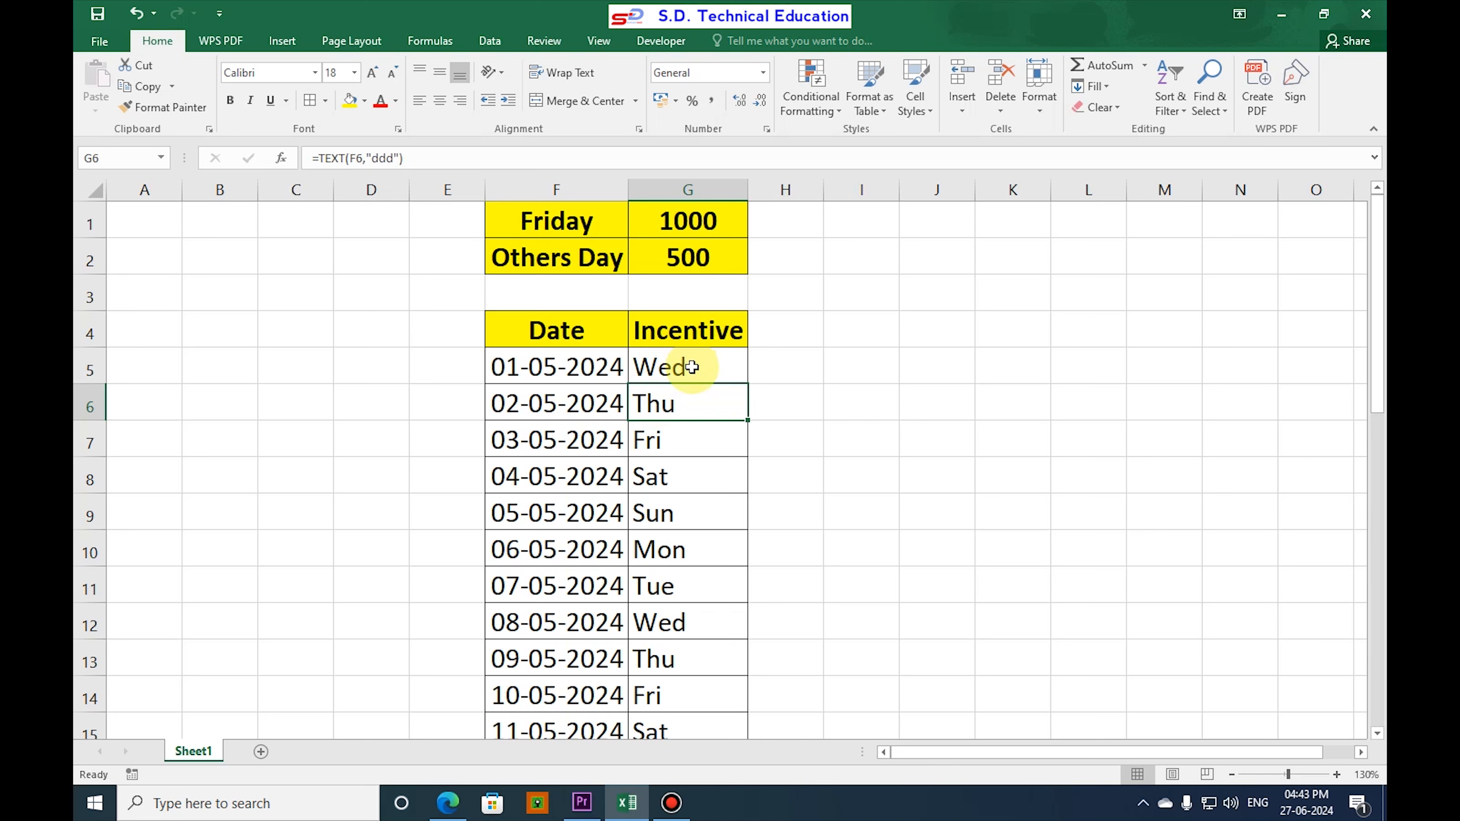
Wrap the TEXT formula in G5 in an IF function whose logical test is TEXT(F5,"ddd")="fri".
left_click(666, 371)
double_click(667, 371)
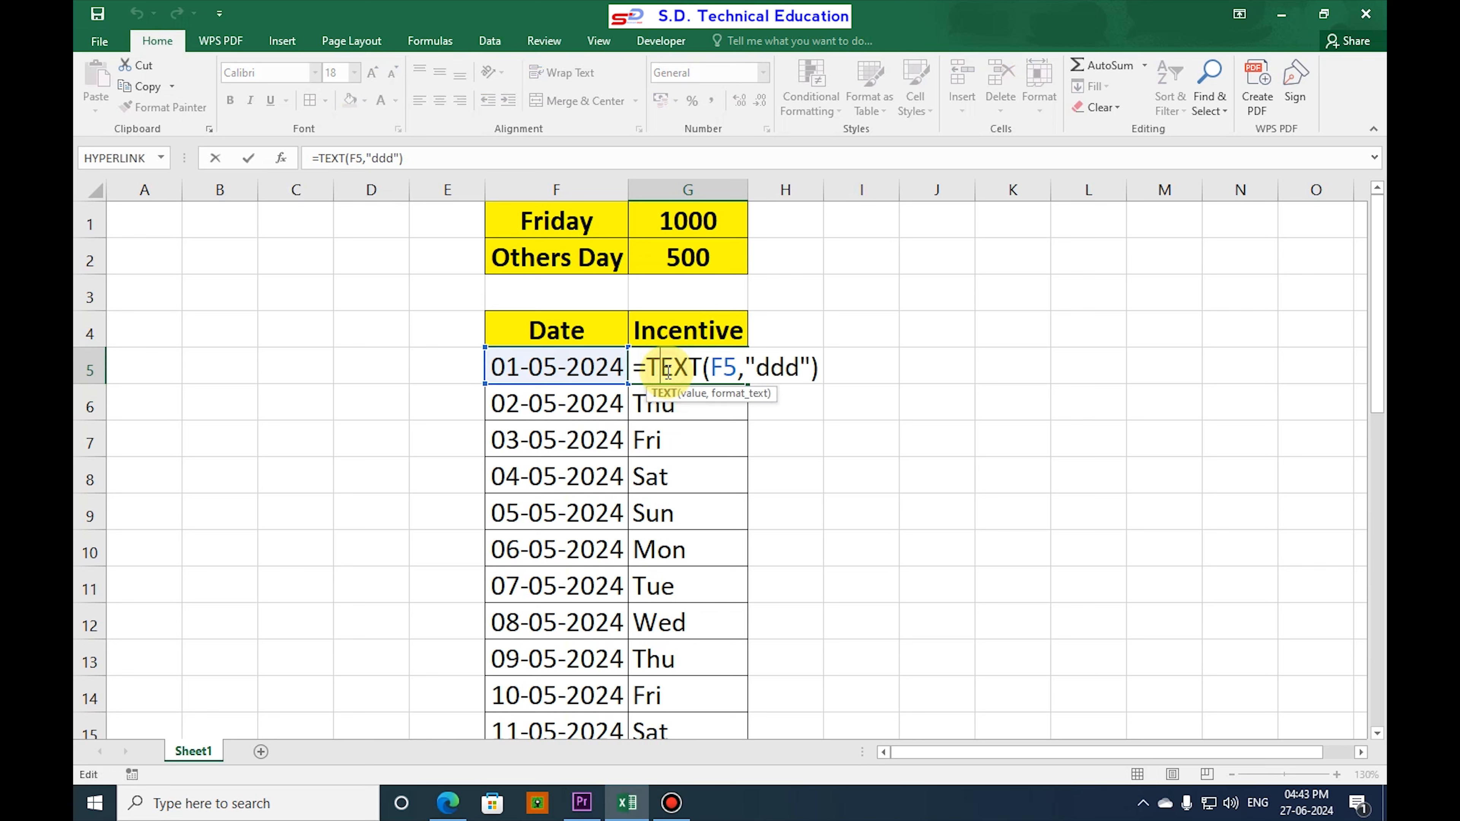
left_click(647, 369)
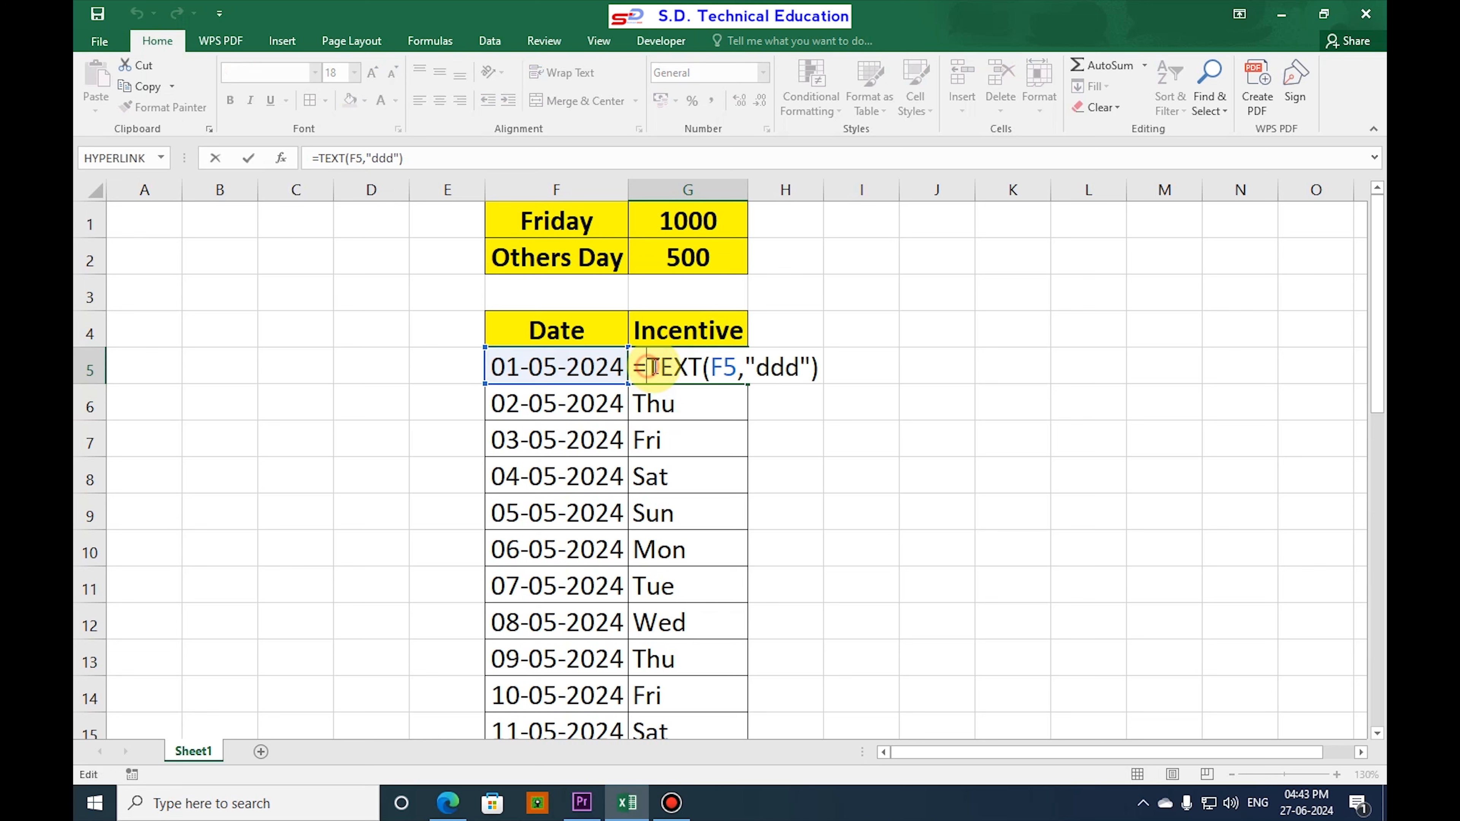
type("if")
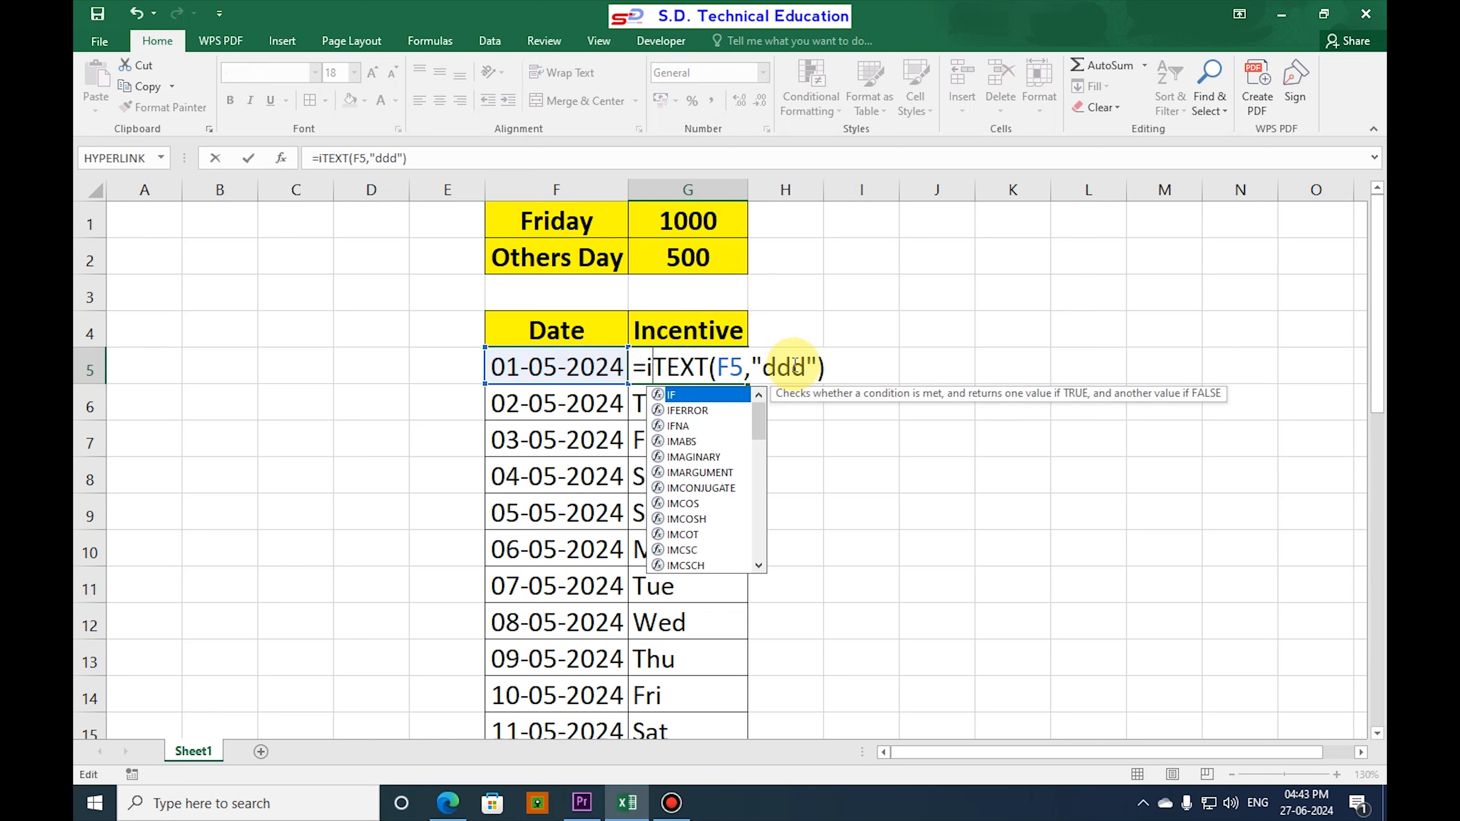
type("(")
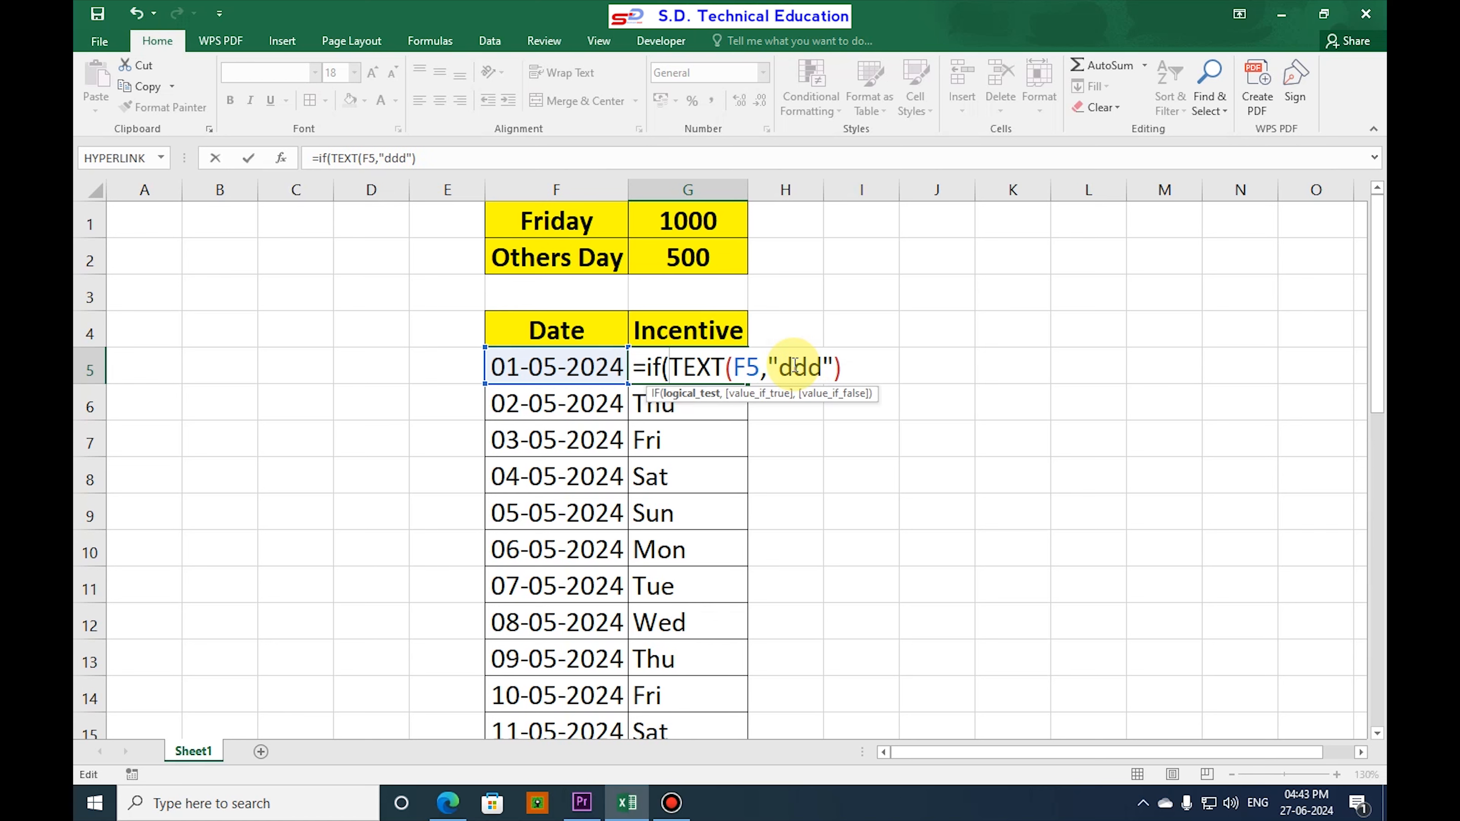
left_click_drag(680, 369, 854, 365)
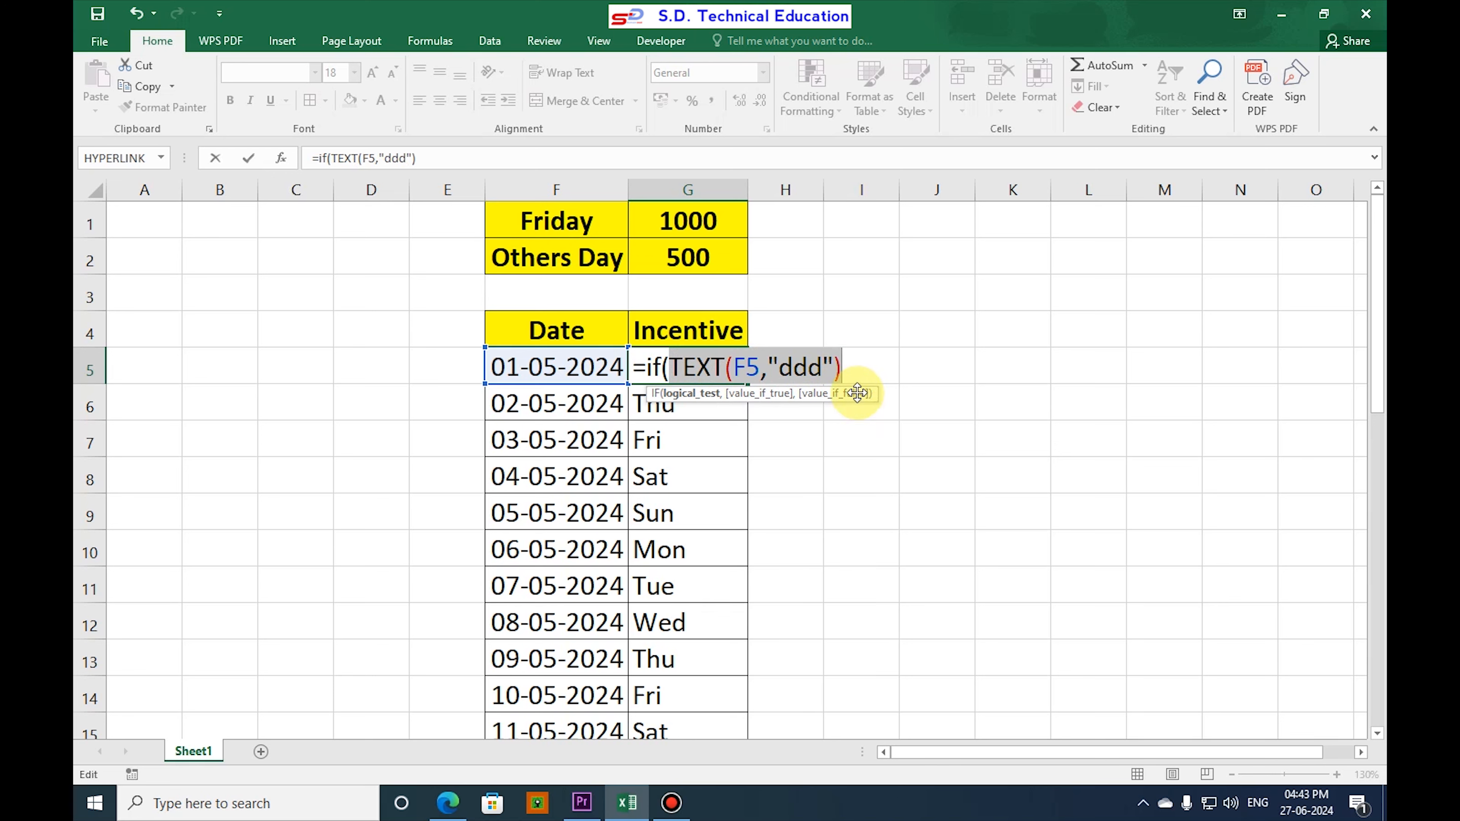
left_click(855, 374)
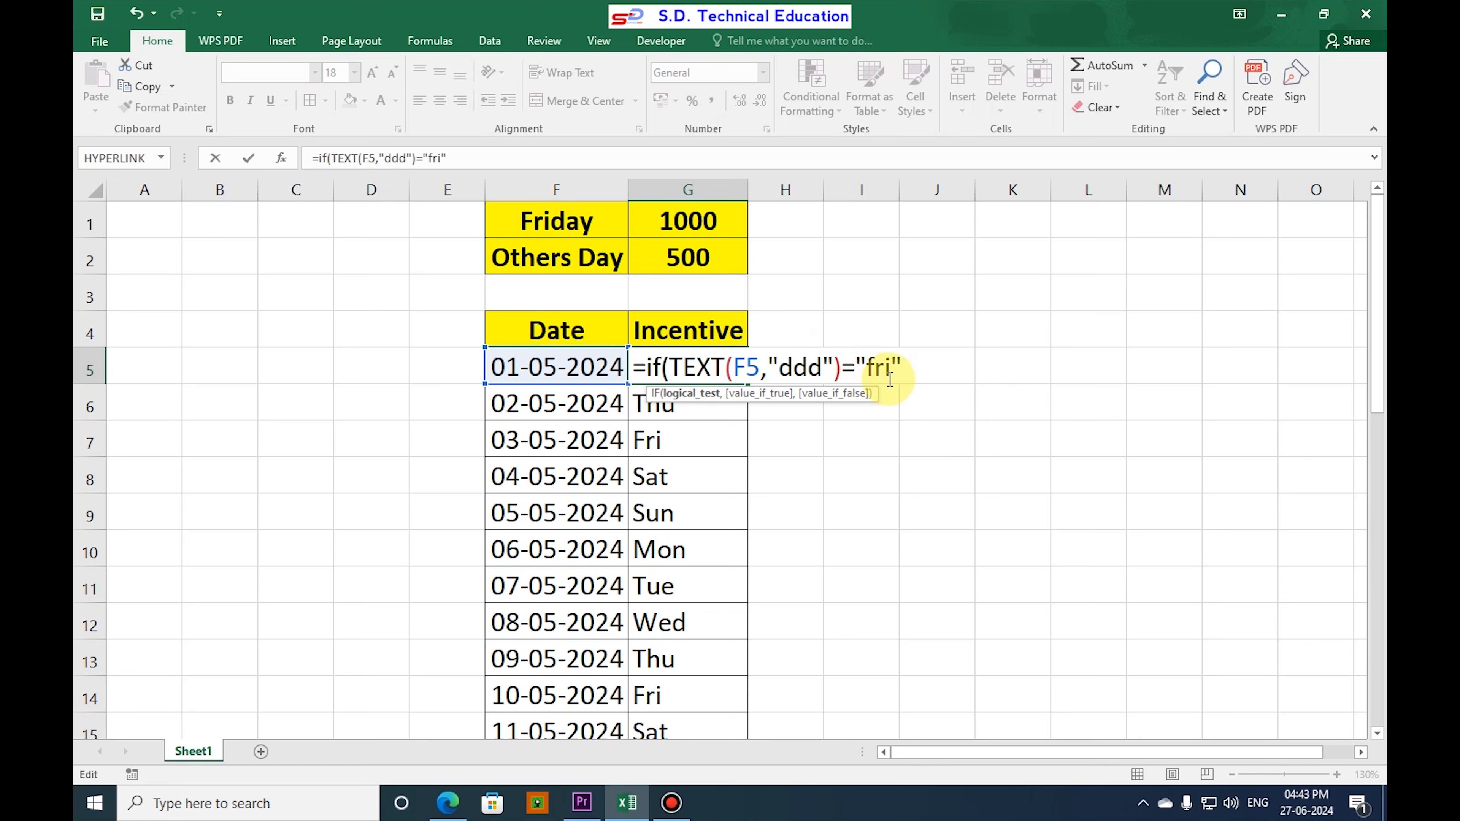
left_click(867, 373)
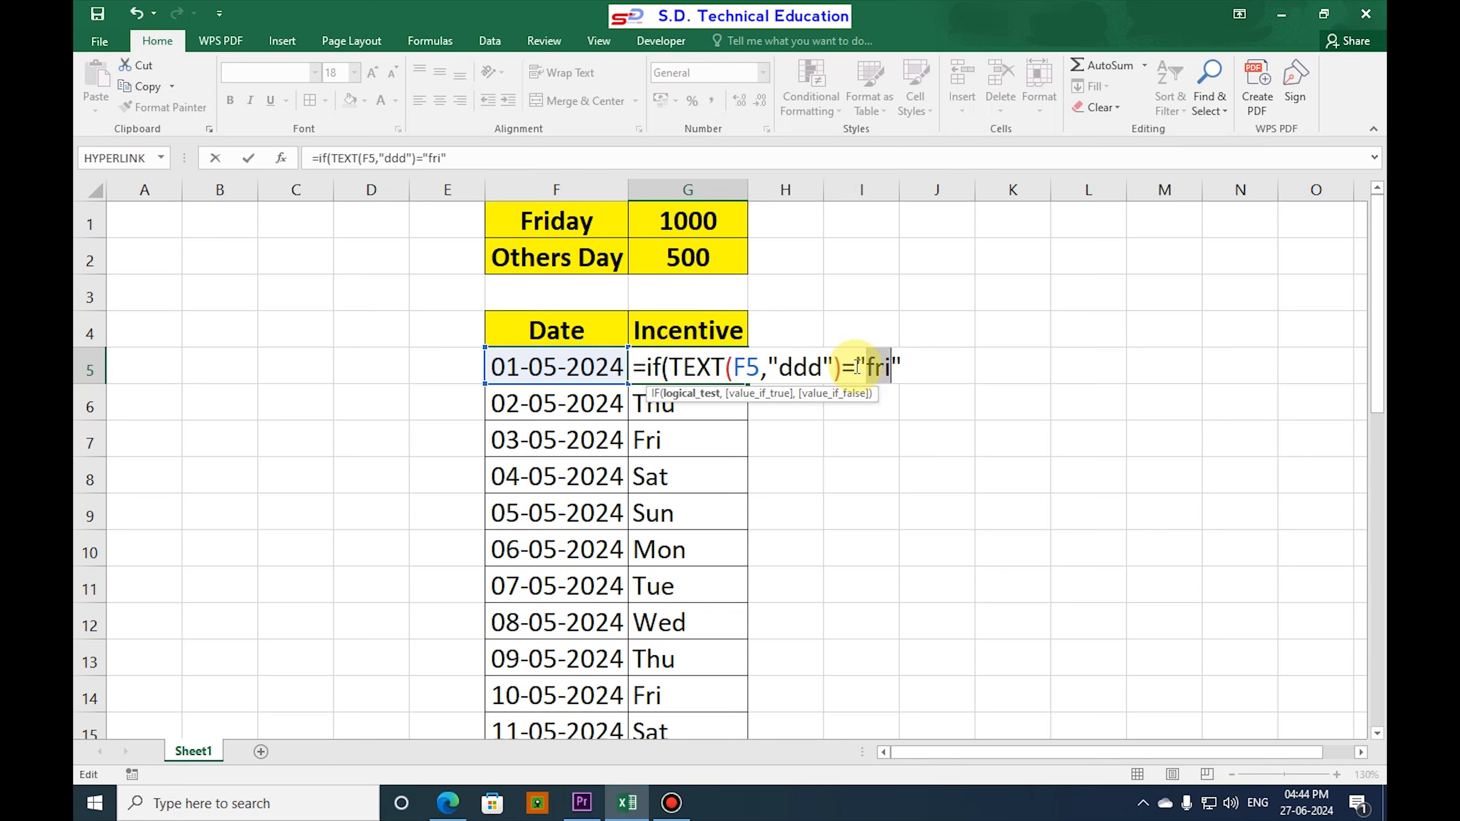
left_click(914, 372)
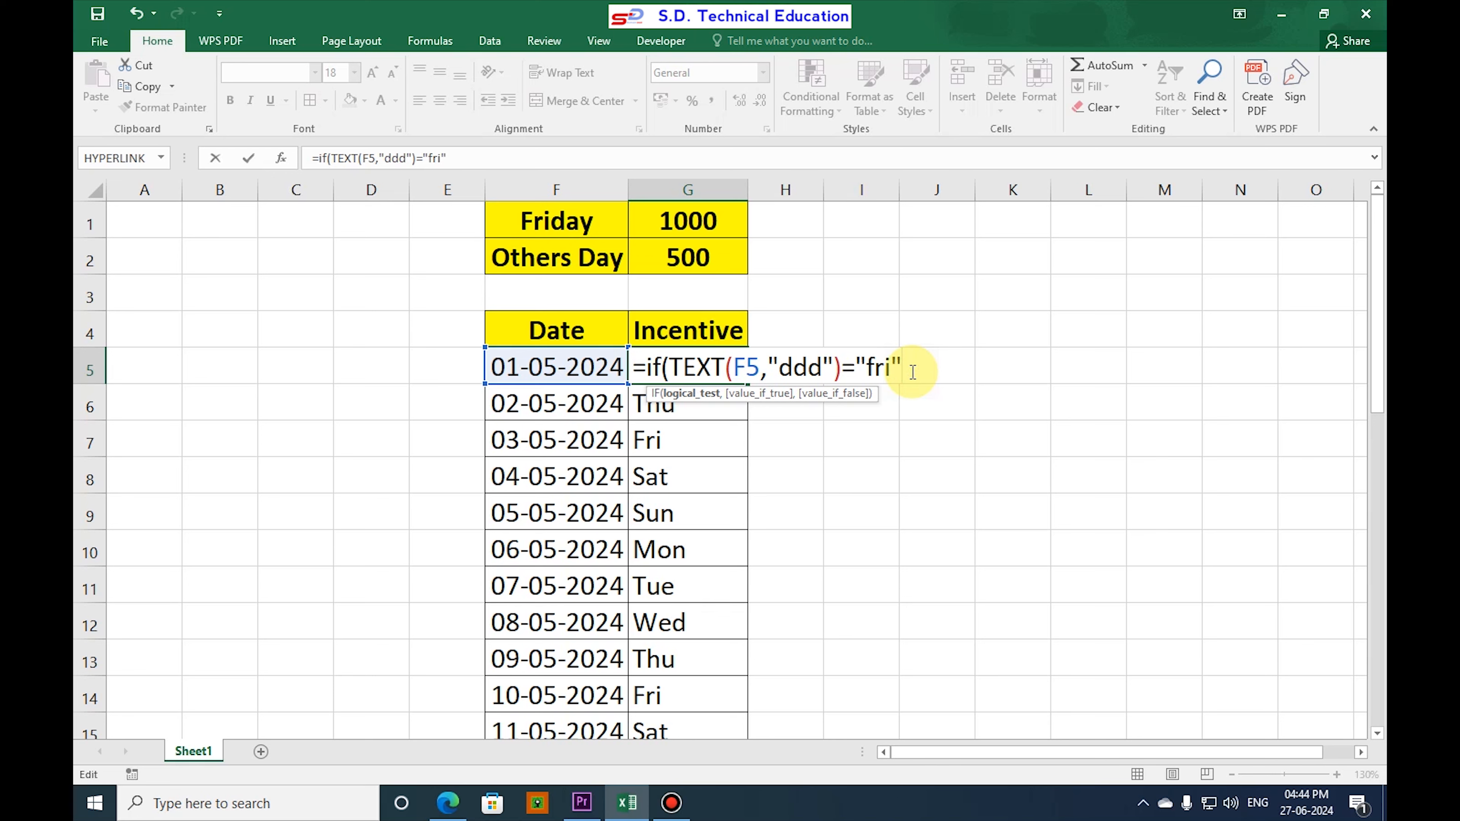
Complete the IF formula in G5 with 1000 as the true value and 500 as the false value.
type(",")
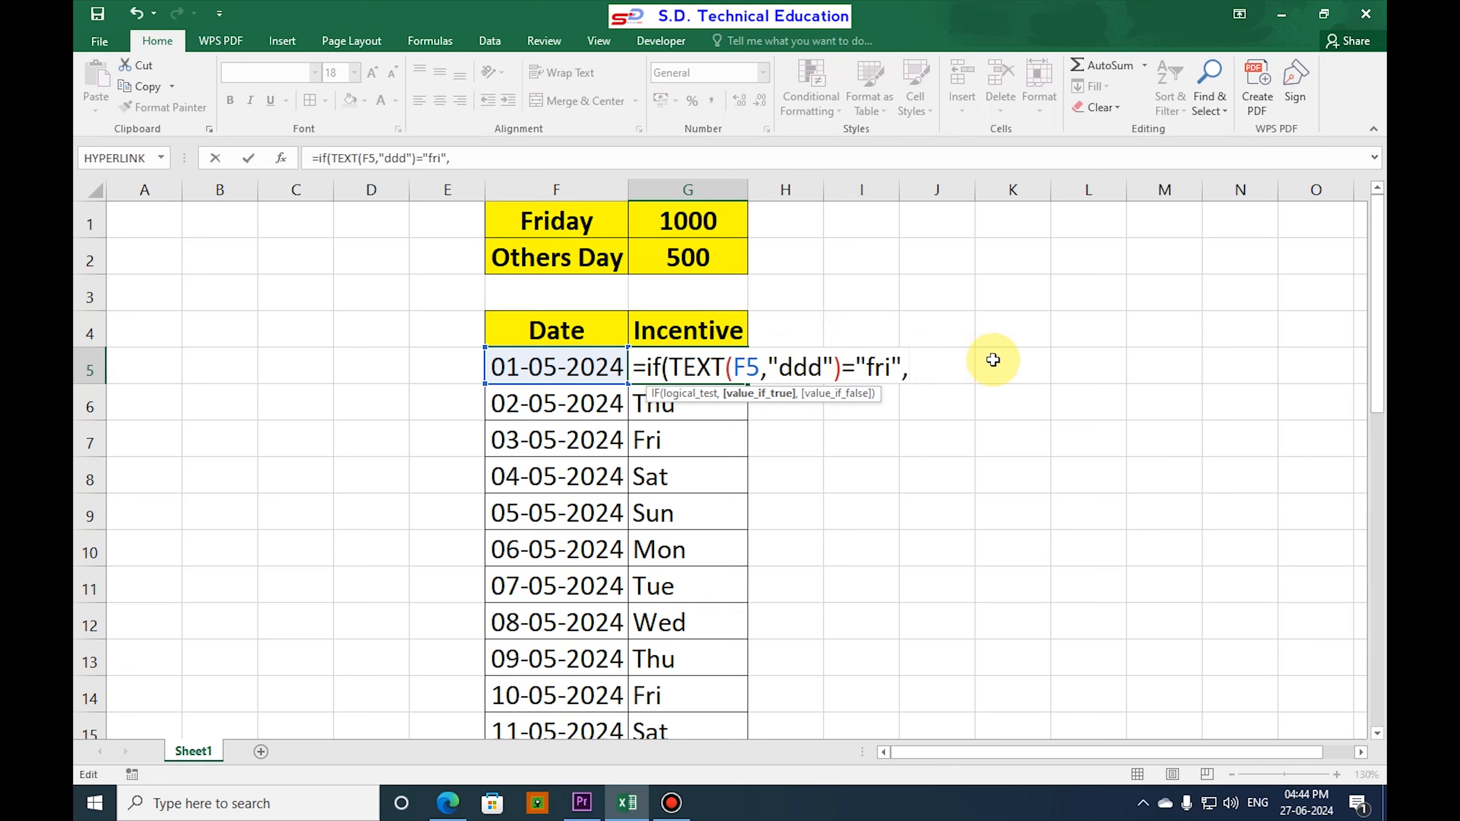
type("1000")
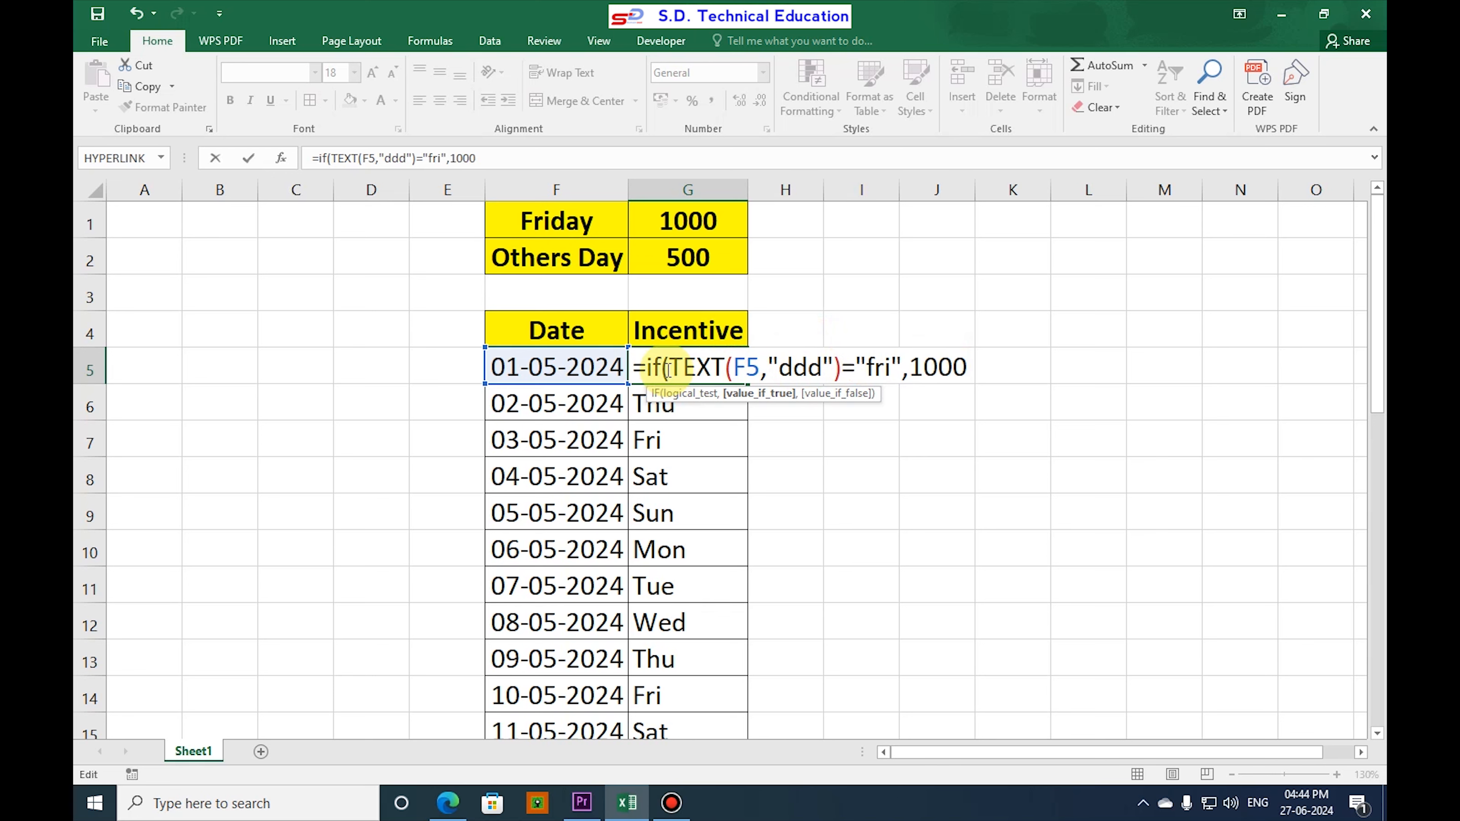
type(",")
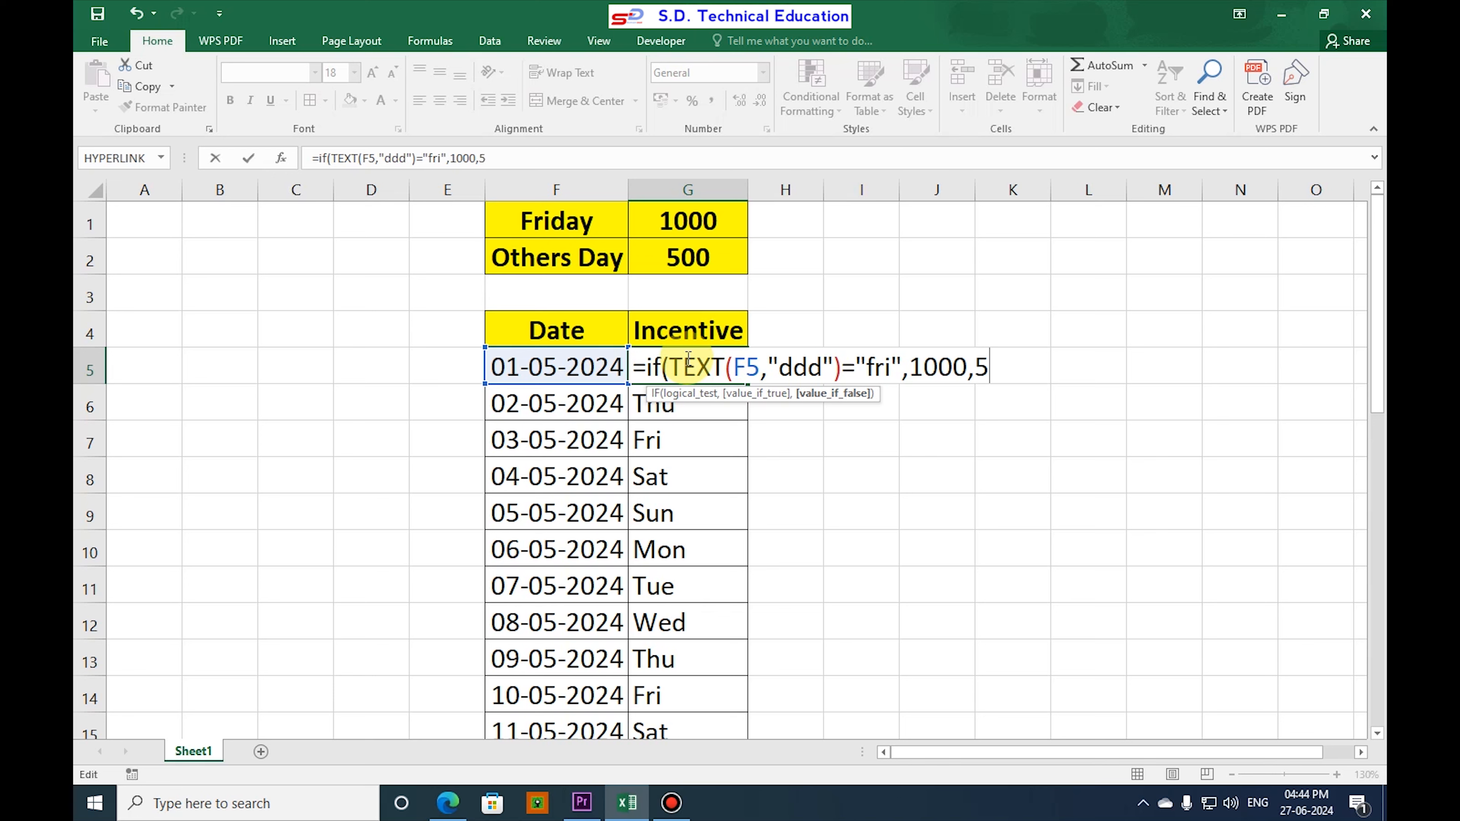
type("500")
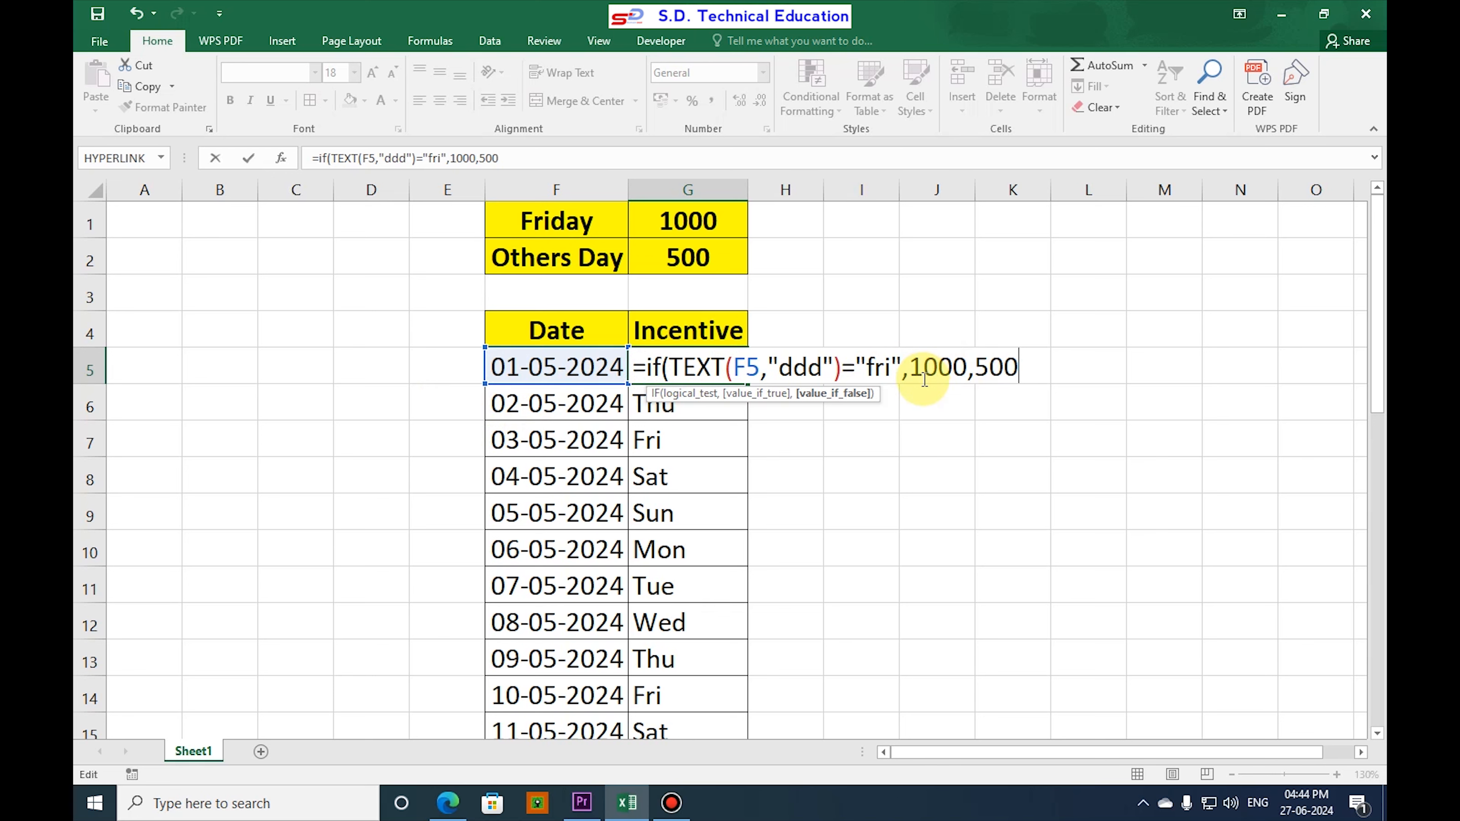
left_click_drag(668, 368, 891, 368)
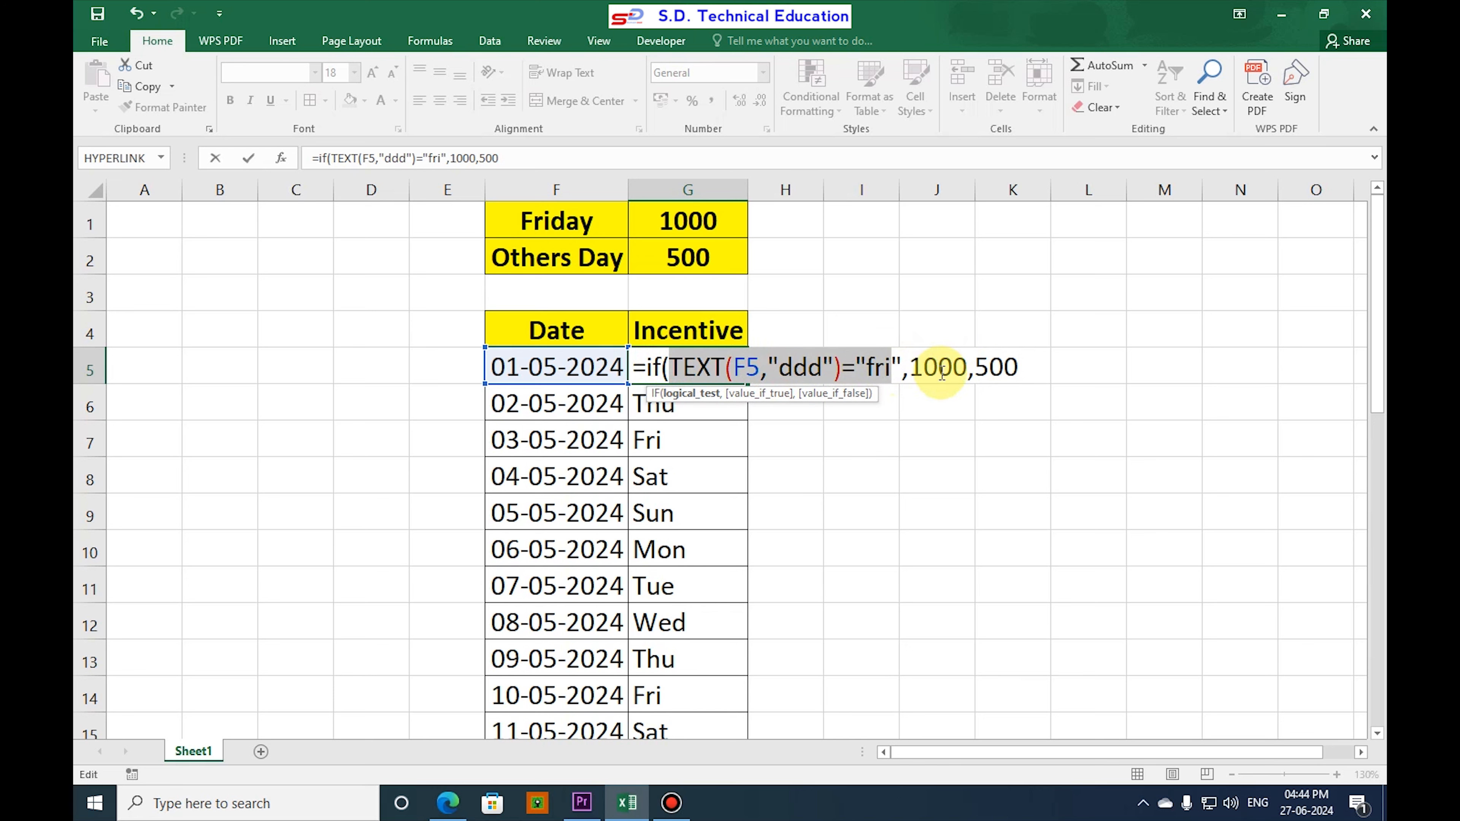
left_click(1034, 369)
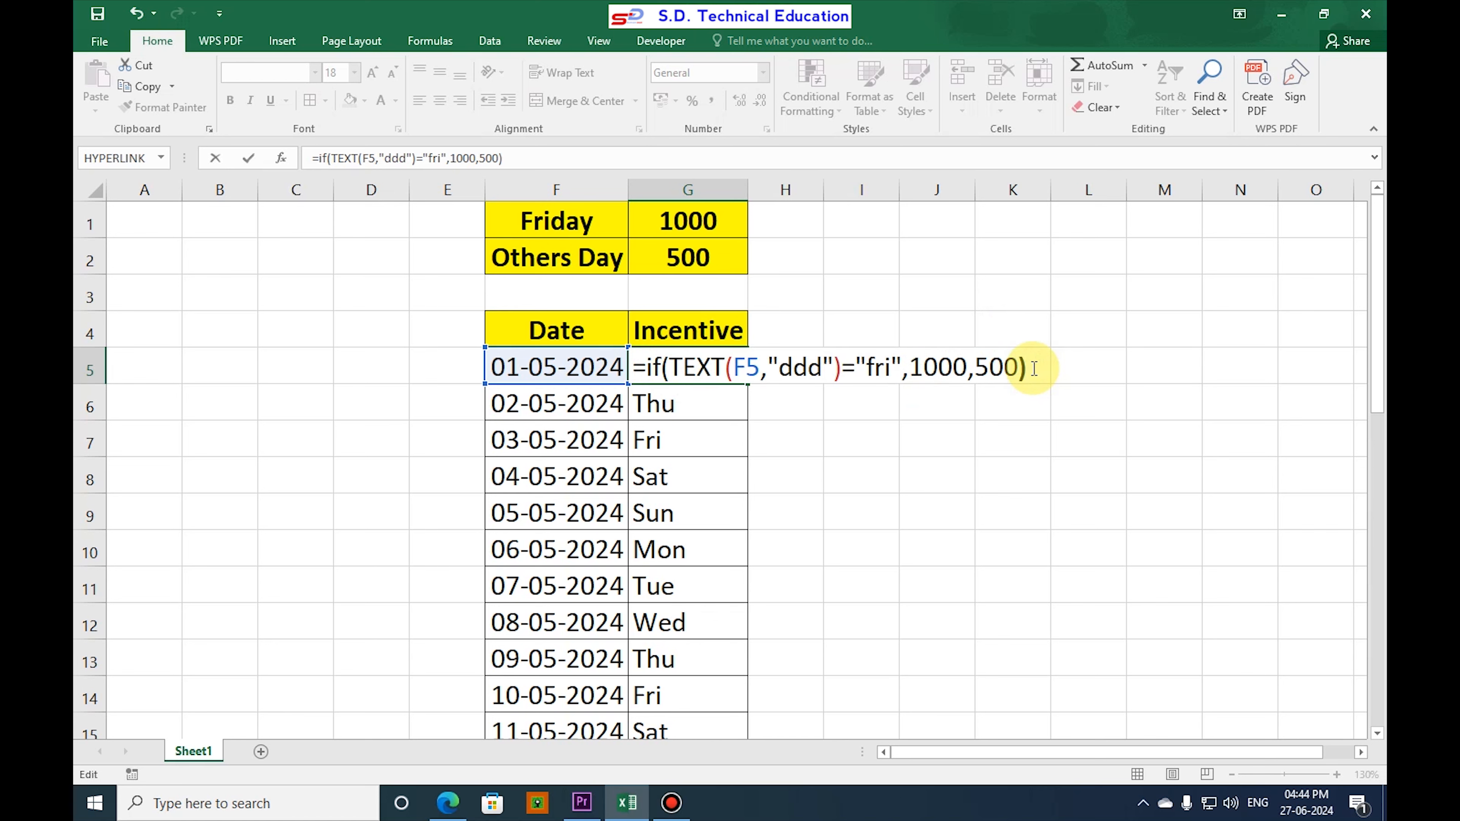
key("Return")
Try filling the IF formula from G5 down the Incentive column, check the first two Friday rows, and undo the fill.
left_click(690, 371)
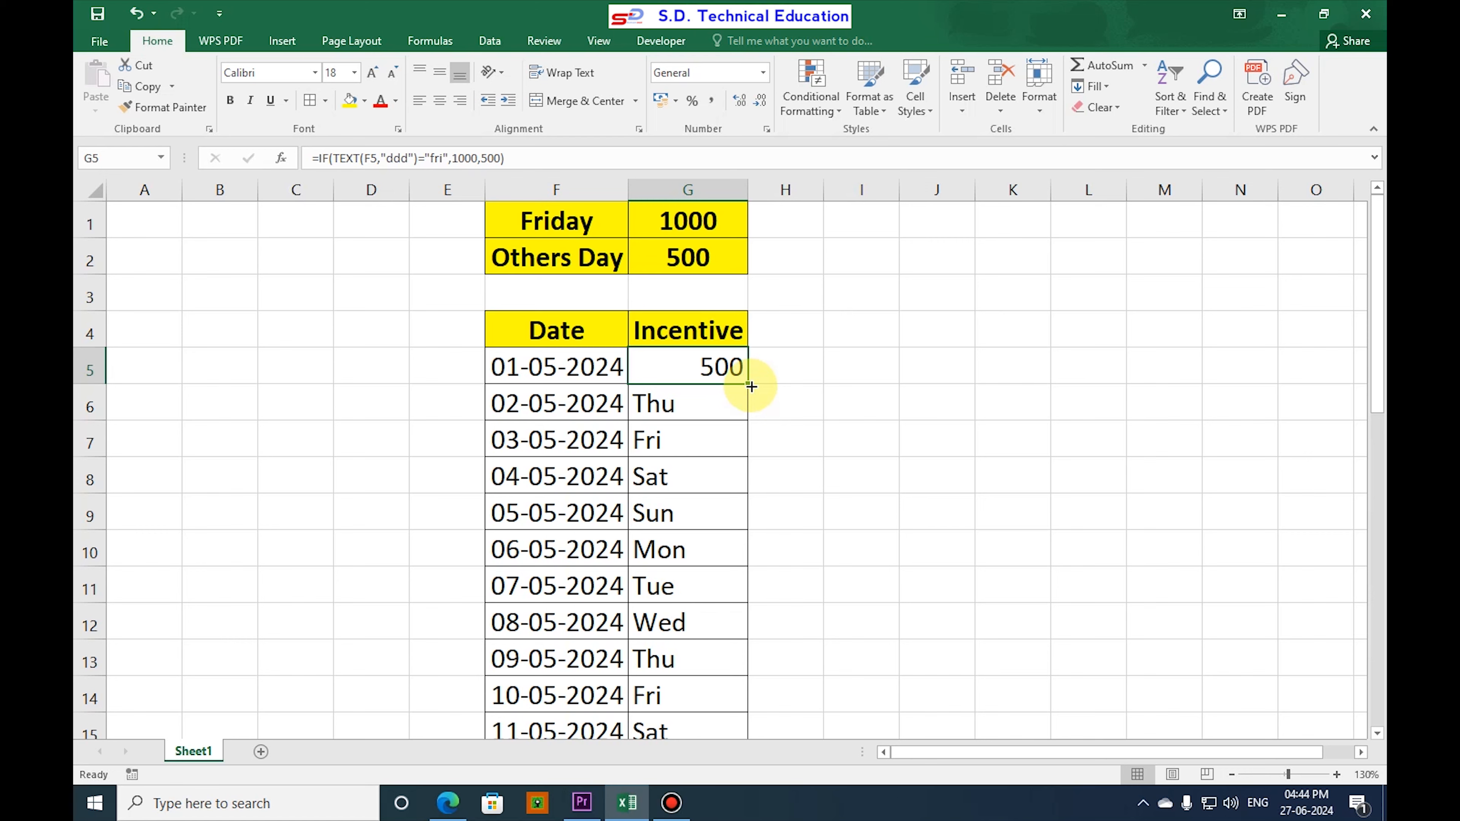
double_click(749, 385)
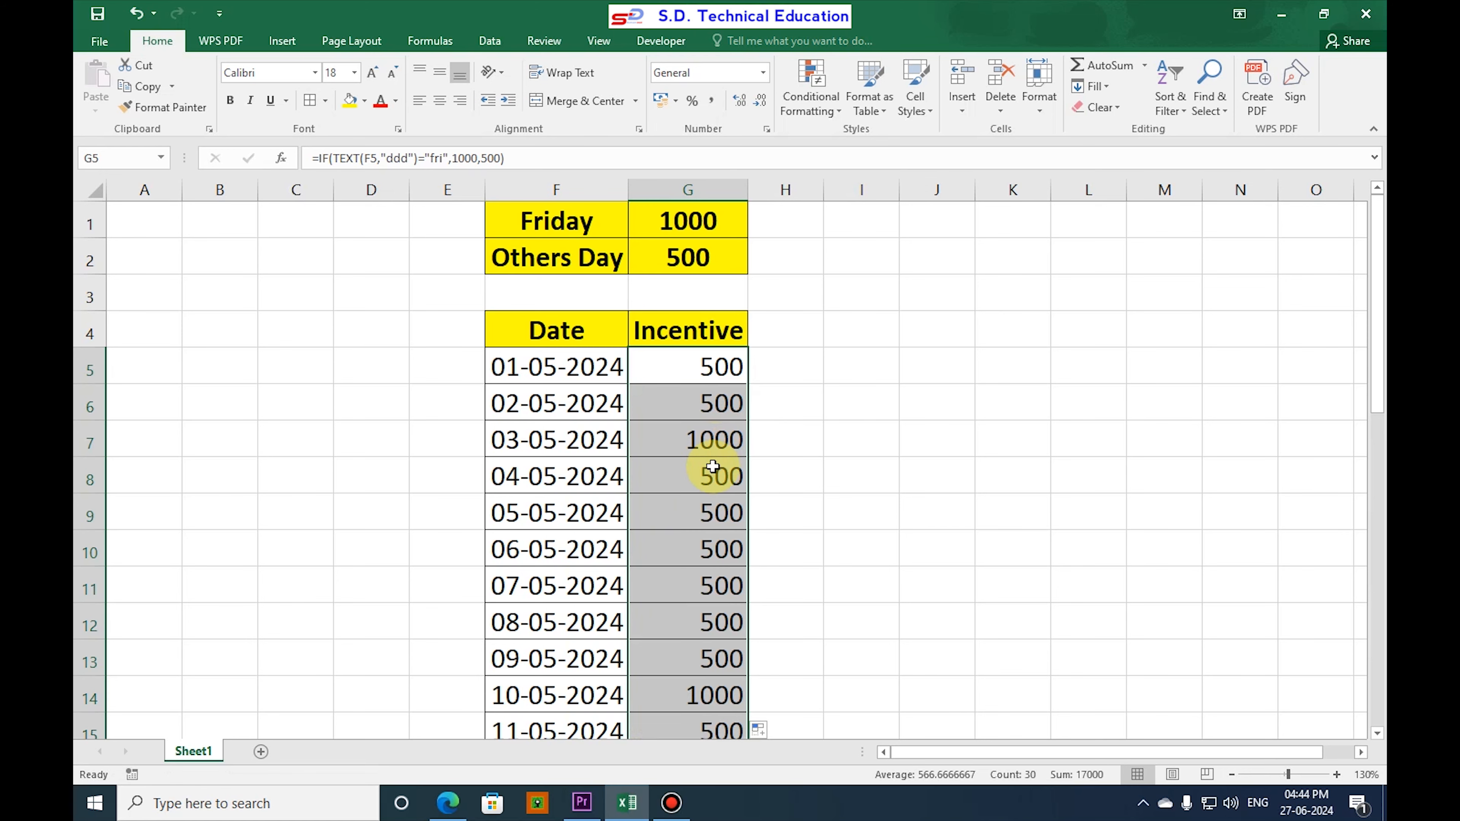
scroll(711, 460, "down", 1)
left_click(713, 332)
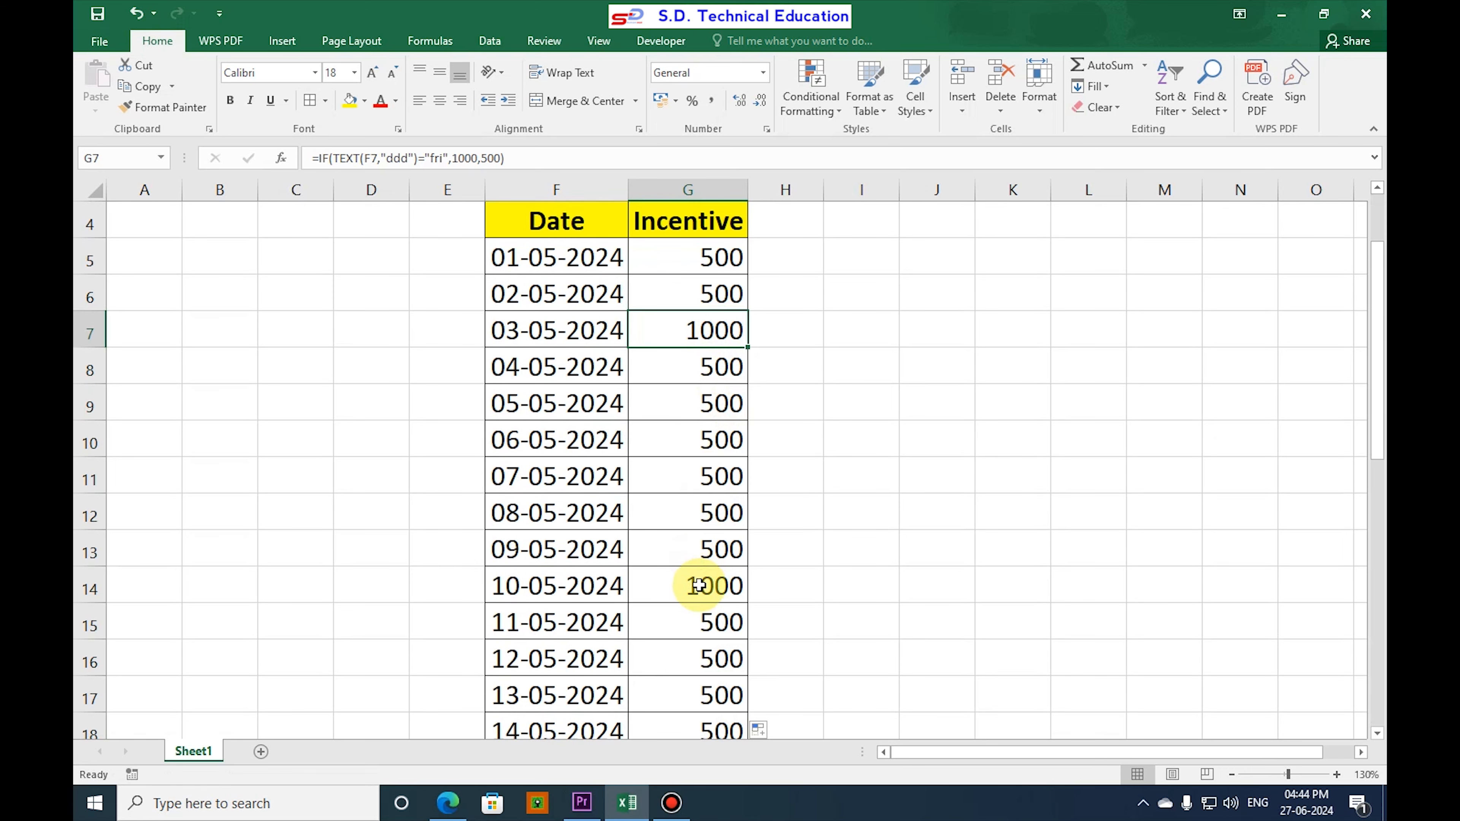
left_click(716, 587)
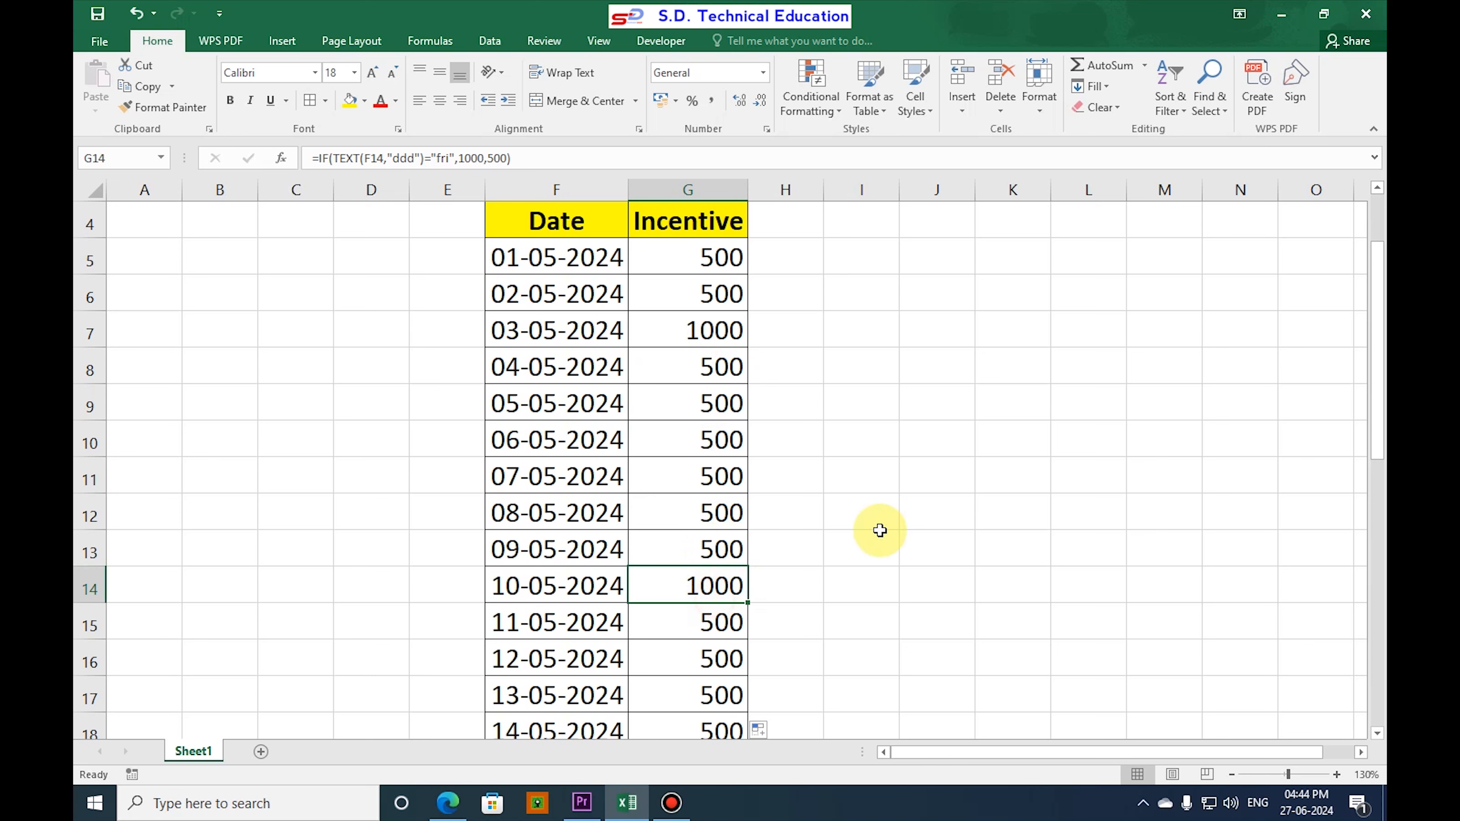
key("ctrl+z")
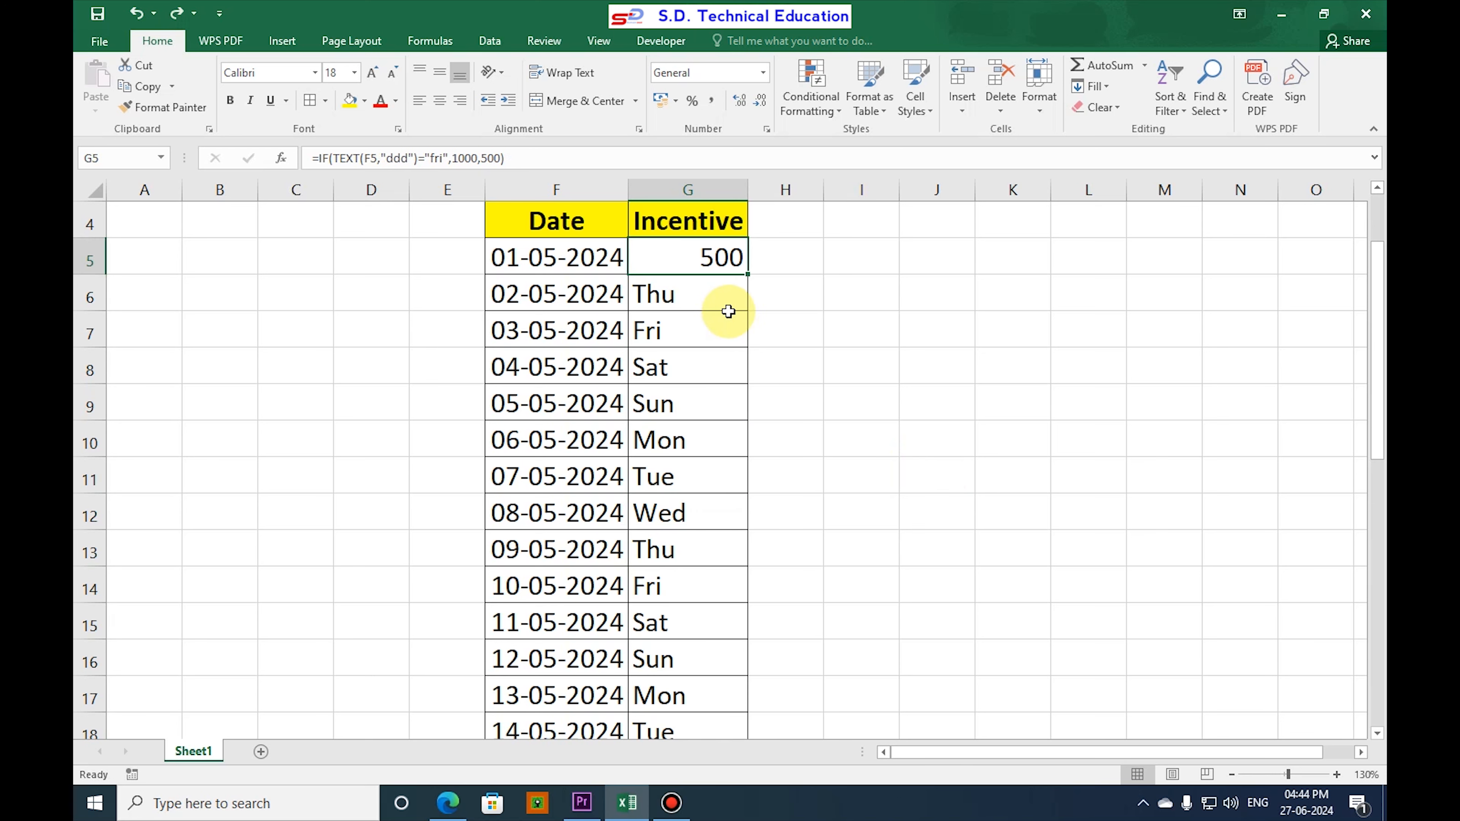
Fill the IF formula from G5 to G6, extend it to G14 and on to the last date row.
left_click_drag(747, 275, 747, 303)
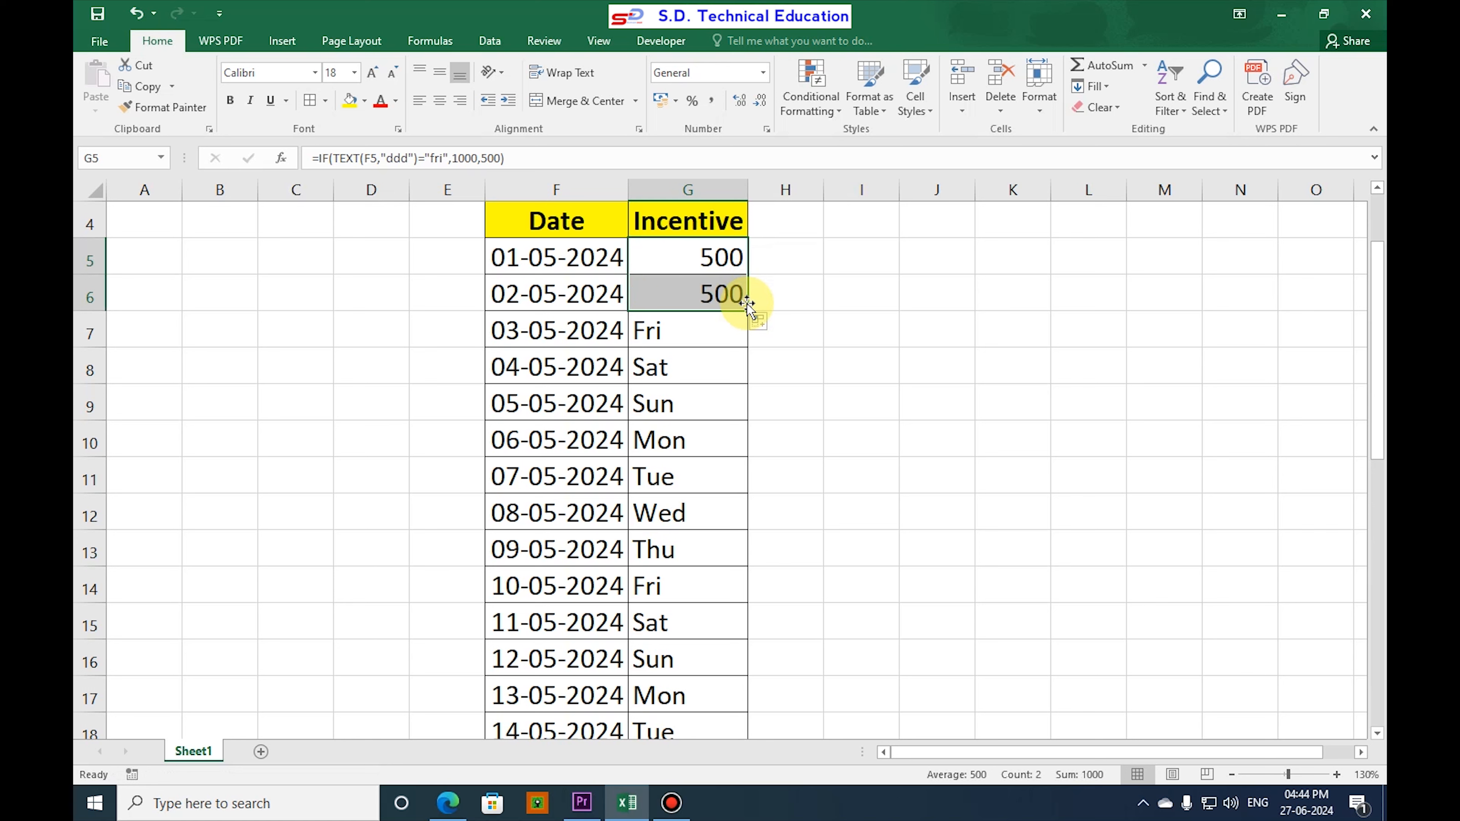
left_click_drag(748, 312, 754, 611)
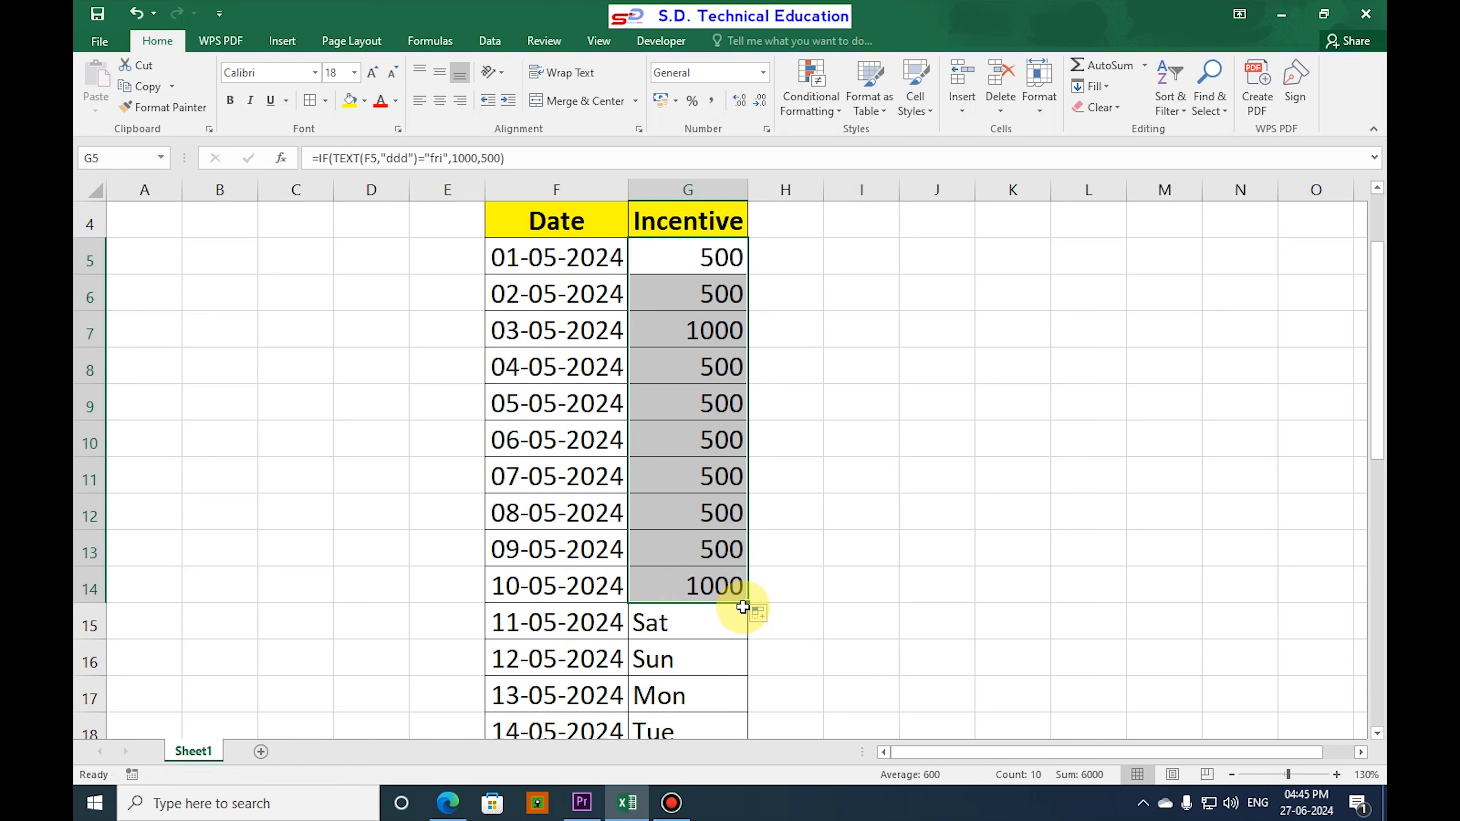
double_click(740, 604)
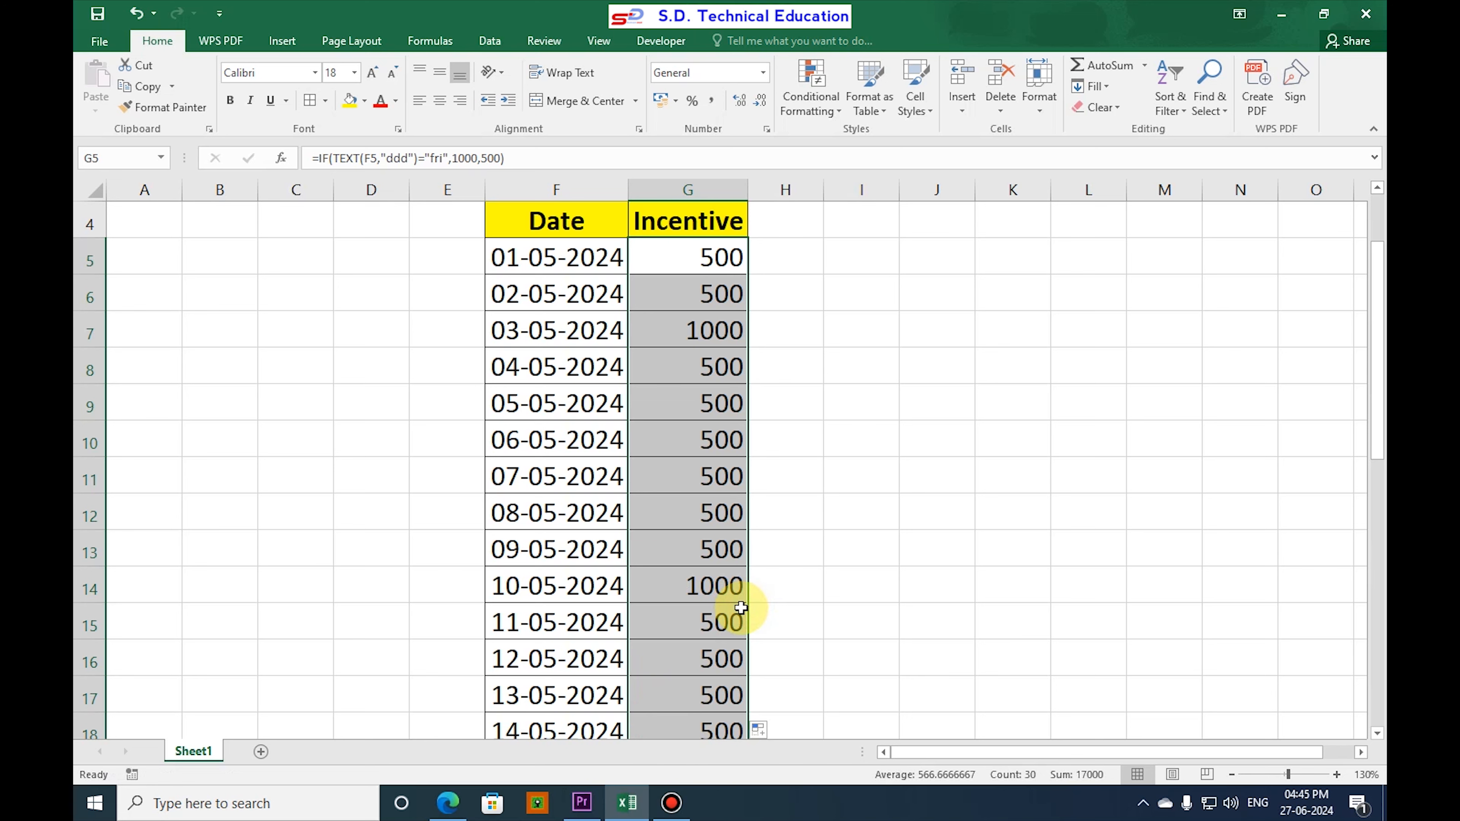
scroll(724, 598, "up", 1)
left_click(715, 365)
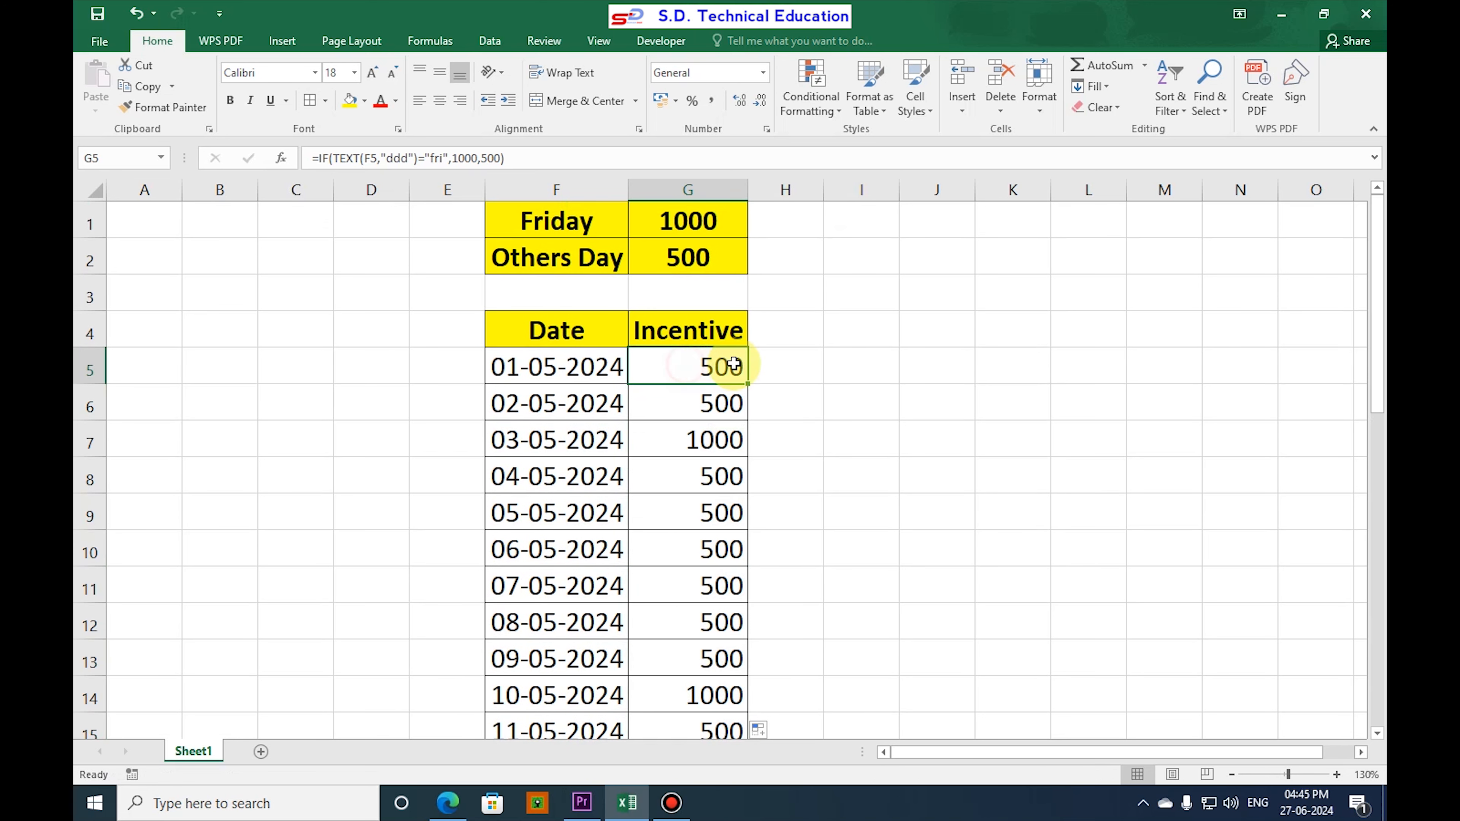